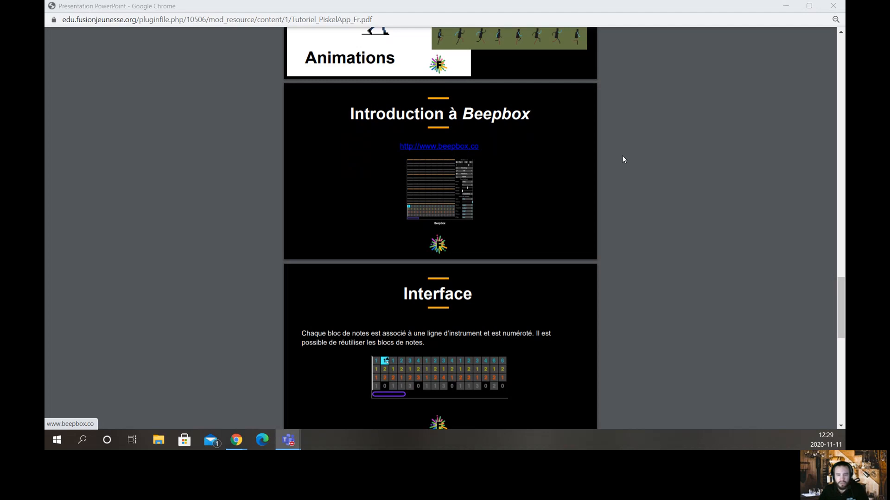
Step: Skim the Beepbox interface slides and open the BeepBox website from the link on the introduction slide
scroll(622, 159, down, 2)
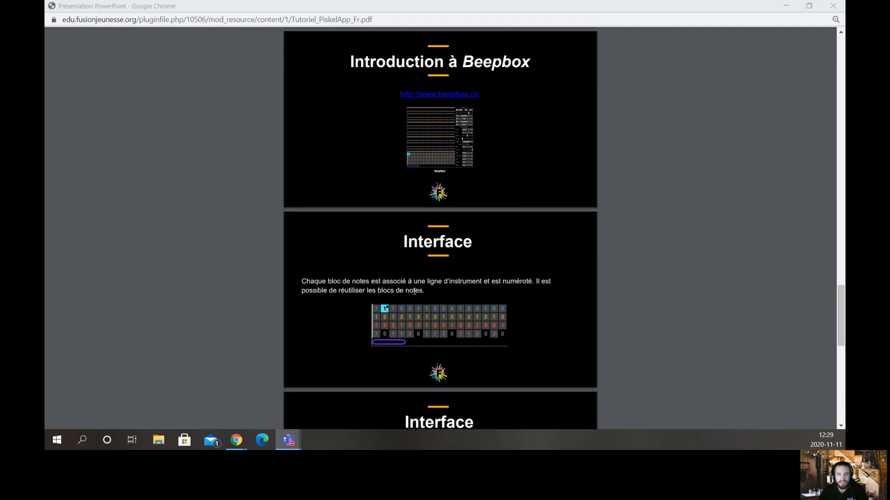
scroll(469, 302, down, 5)
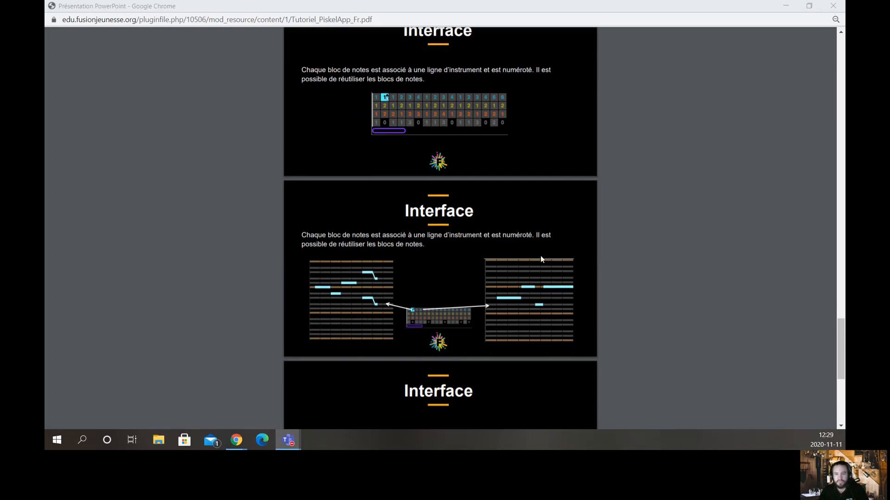
scroll(533, 243, down, 1)
scroll(533, 243, up, 1)
scroll(420, 372, down, 3)
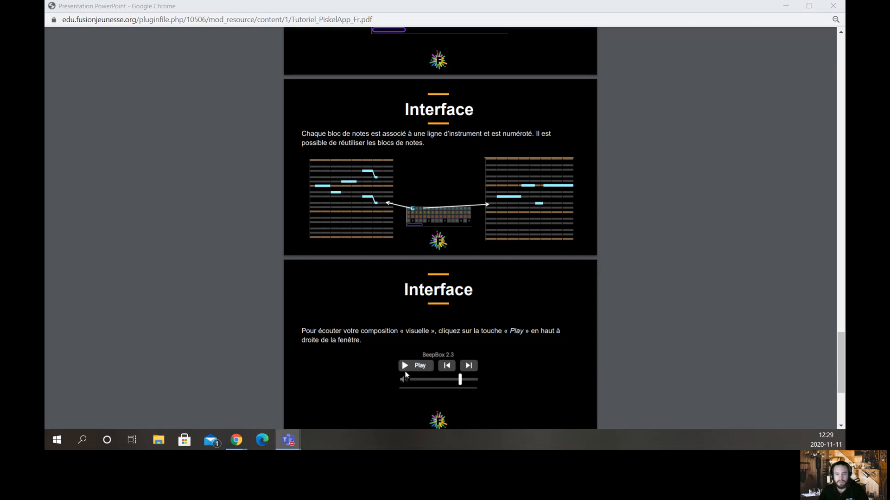
scroll(431, 380, up, 9)
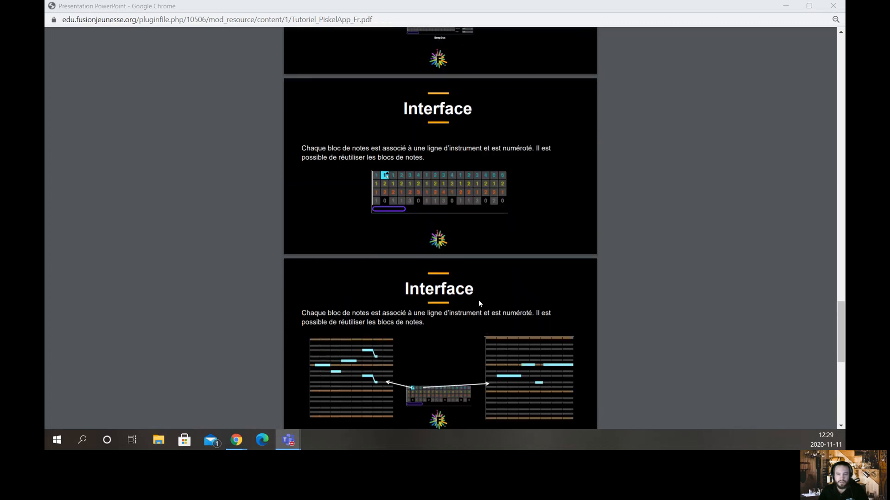
scroll(495, 235, up, 1)
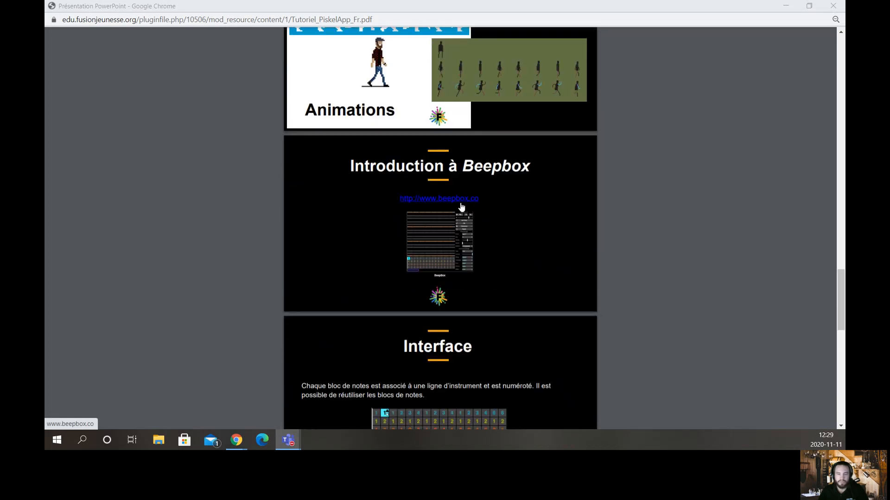
click(461, 202)
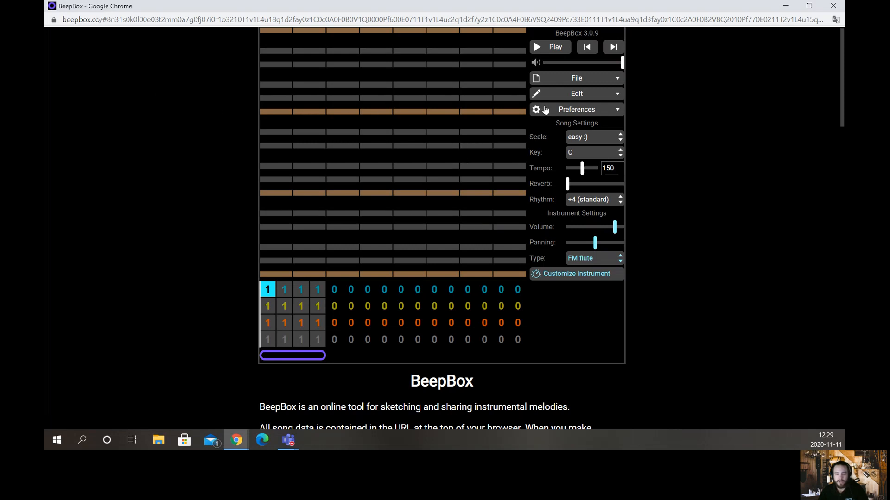
Step: Switch the BeepBox editor to the full-screen layout
click(581, 113)
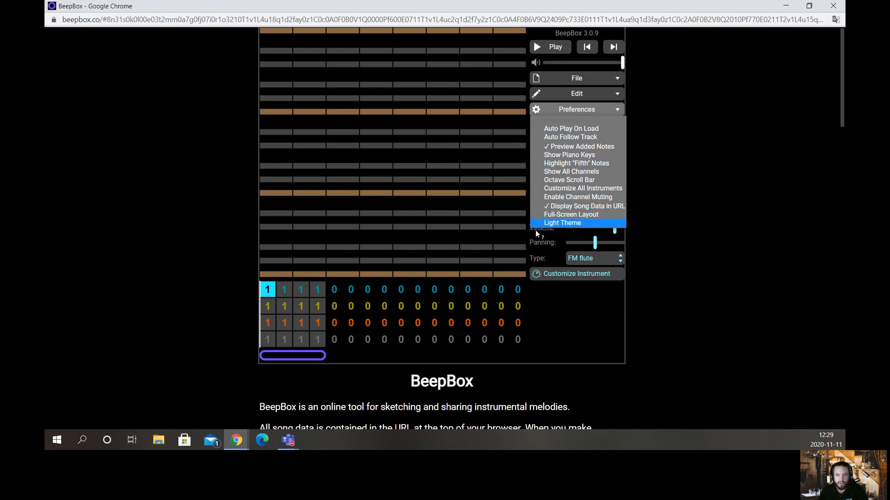
click(561, 215)
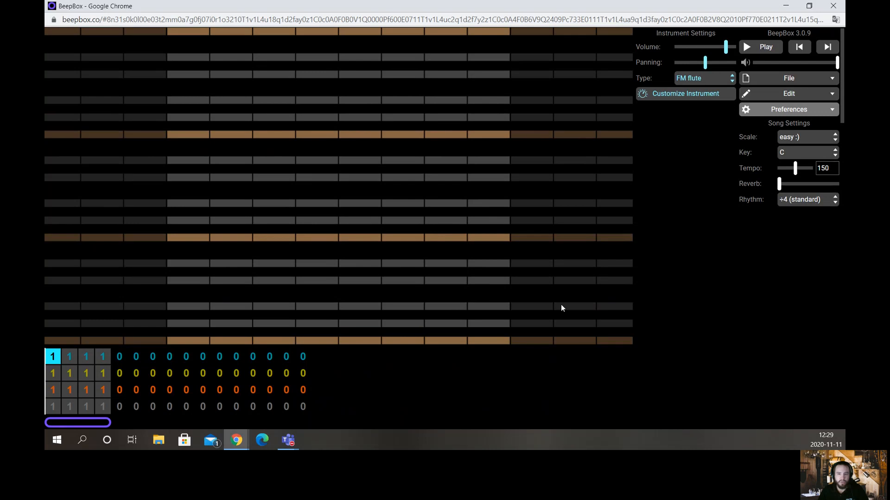
scroll(527, 210, down, 5)
scroll(538, 221, up, 5)
Step: Enable the Auto Play On Load and Auto Follow Track preferences
click(757, 113)
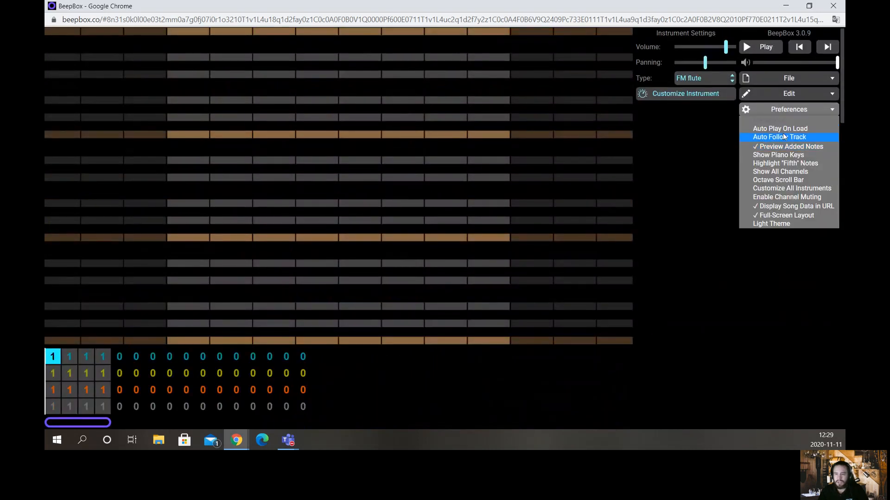
click(783, 130)
click(769, 111)
click(764, 138)
Step: Show the piano keys beside the note grid and hide them again
click(767, 113)
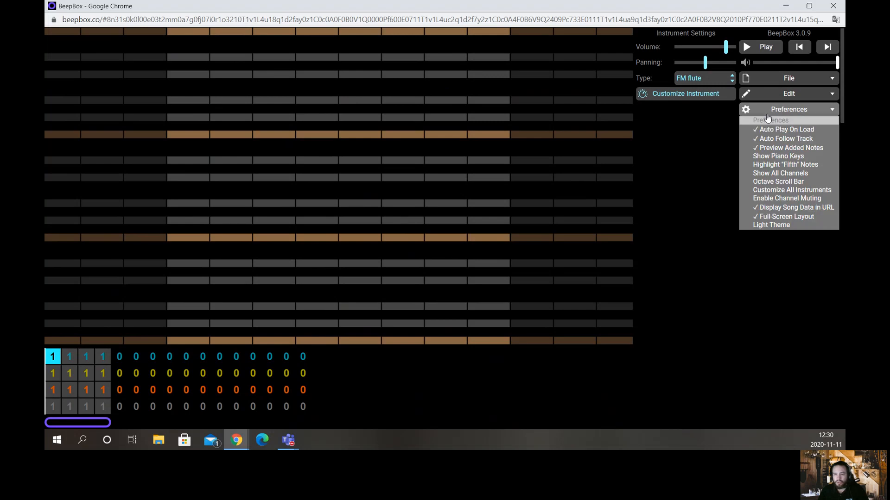
click(785, 157)
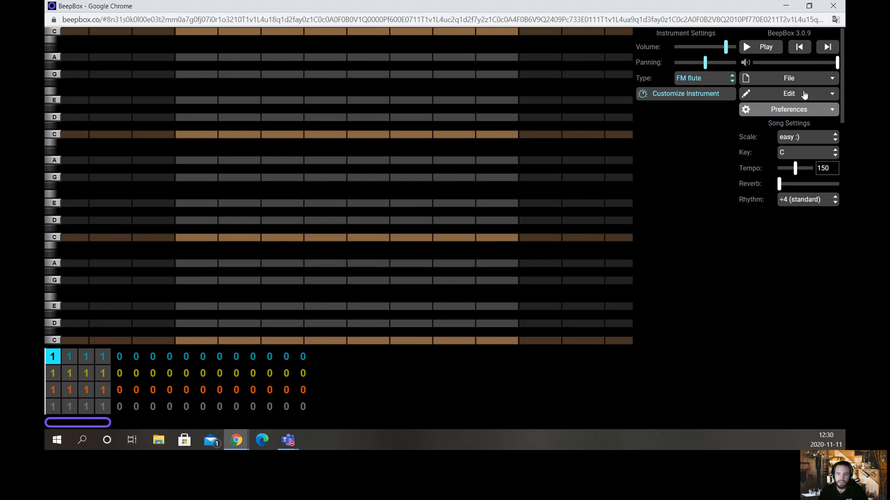
click(765, 109)
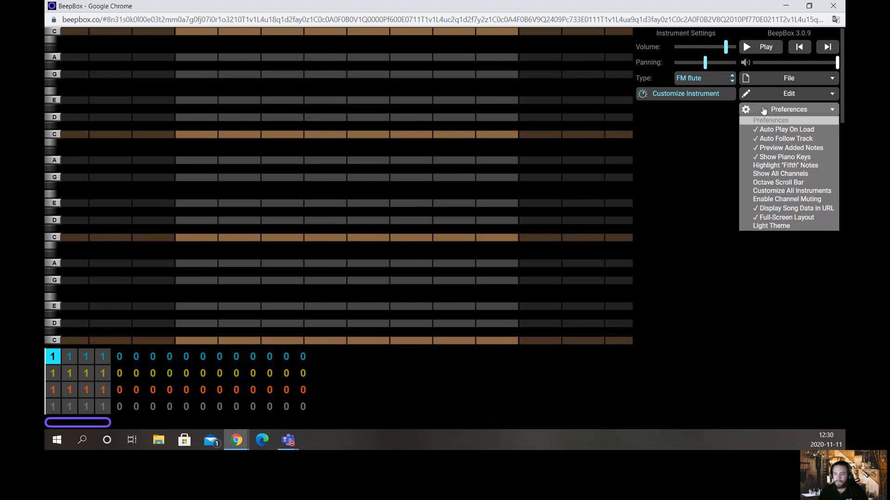
click(769, 157)
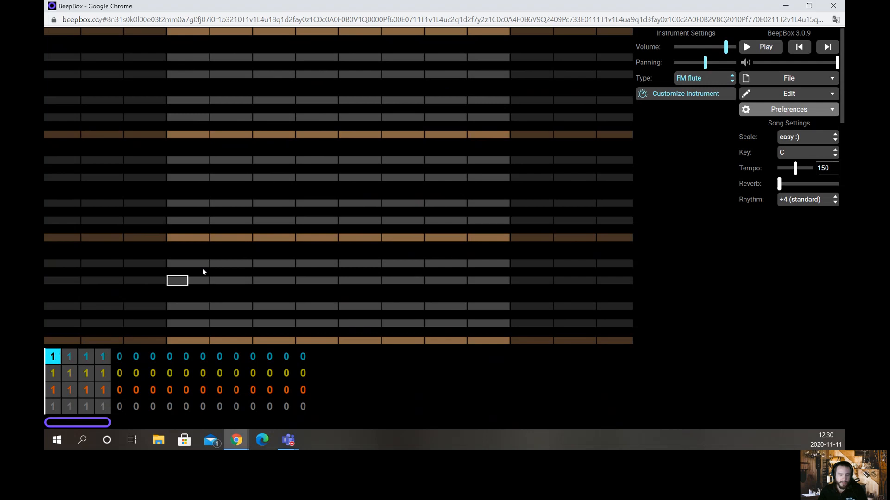
Step: Place four short rising notes on the C, D, E and G rows, starting at the pattern's second beat
click(220, 238)
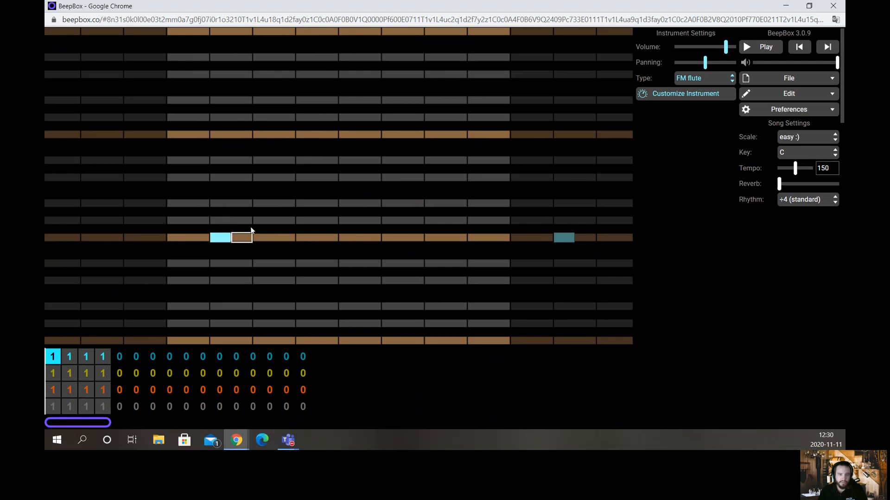
click(241, 221)
click(262, 203)
click(284, 177)
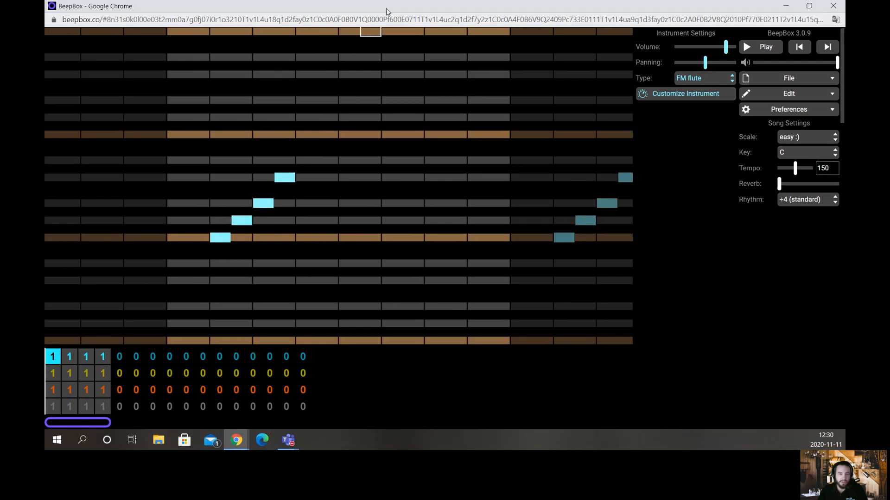
Step: Toggle system audio sharing for the ongoing Teams presentation
mouse_move(405, 3)
click(498, 14)
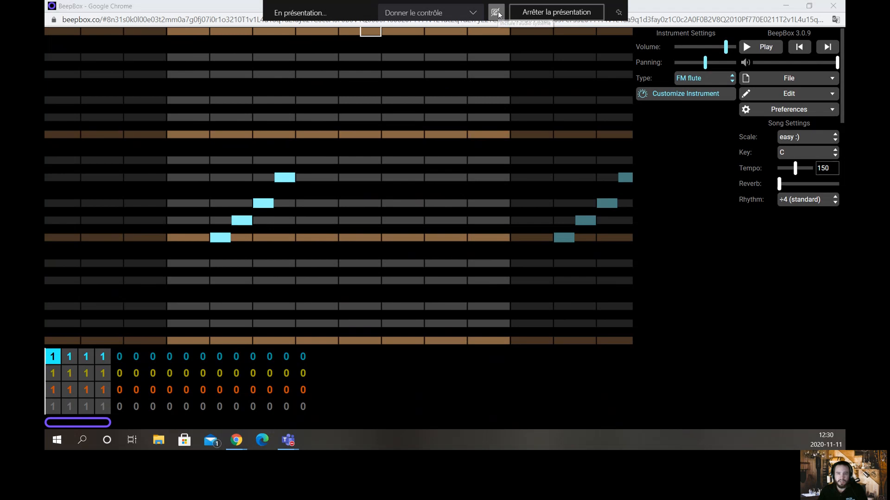
Step: Continue the rising run of short notes from the A row up to the highest C row
click(306, 160)
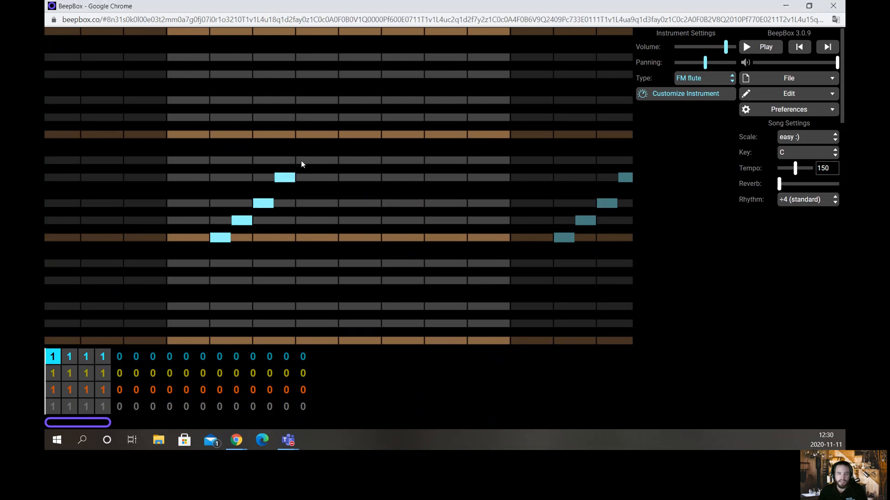
click(345, 134)
click(435, 83)
click(477, 31)
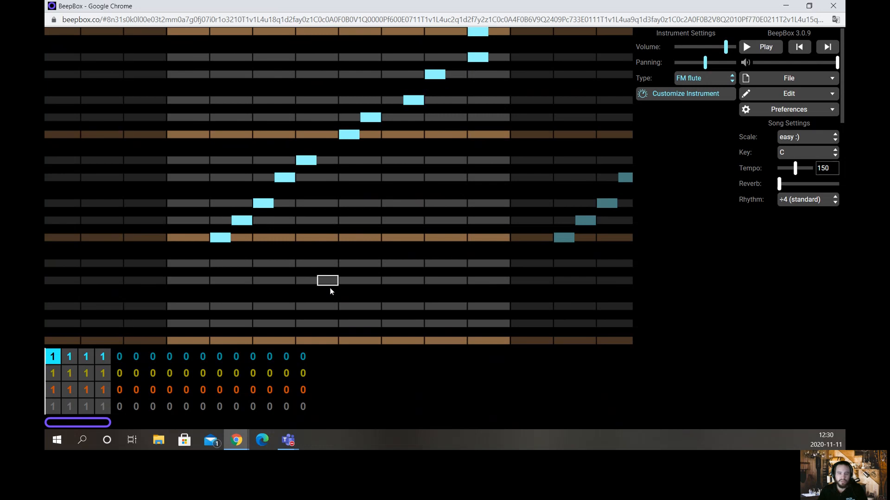
Step: Scatter a few short notes on the lowest C, E and G rows, removing the extra ones in the first beat
click(349, 306)
click(328, 340)
click(242, 342)
click(199, 342)
click(200, 307)
click(199, 341)
click(306, 281)
click(199, 306)
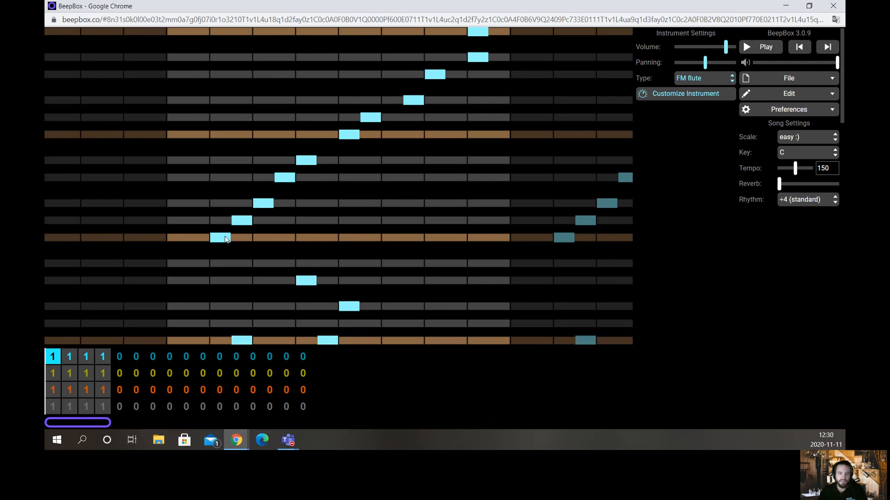
Step: Delete every note in the first pattern one by one until the grid is empty
click(220, 238)
click(242, 220)
click(259, 203)
click(300, 182)
click(291, 181)
click(306, 161)
click(305, 177)
click(348, 134)
click(370, 117)
click(413, 100)
click(434, 75)
click(478, 57)
click(306, 280)
click(348, 306)
click(328, 341)
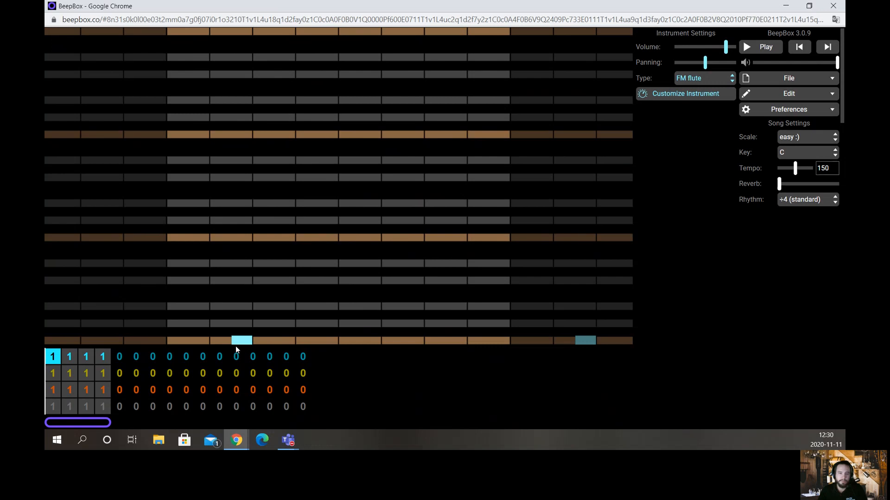
click(241, 342)
Step: Try one-beat and three-beat notes on the middle C row, deleting each one
drag(216, 238, 247, 244)
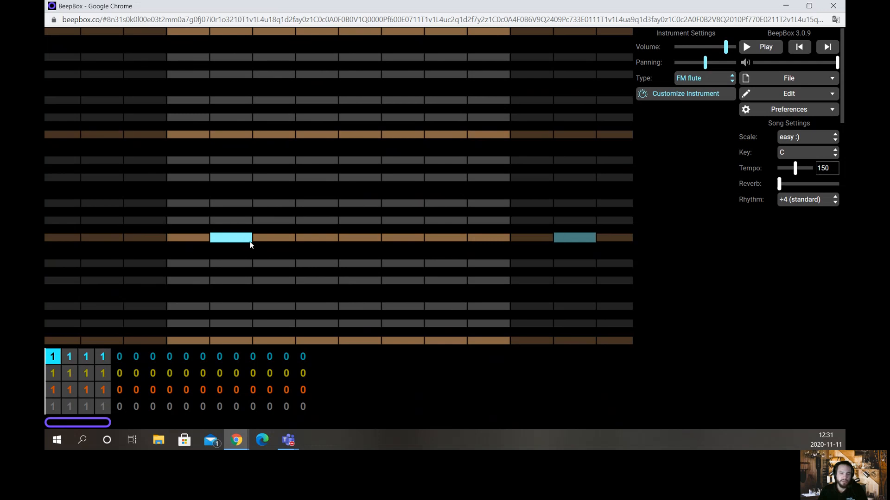
click(223, 241)
drag(223, 242, 325, 238)
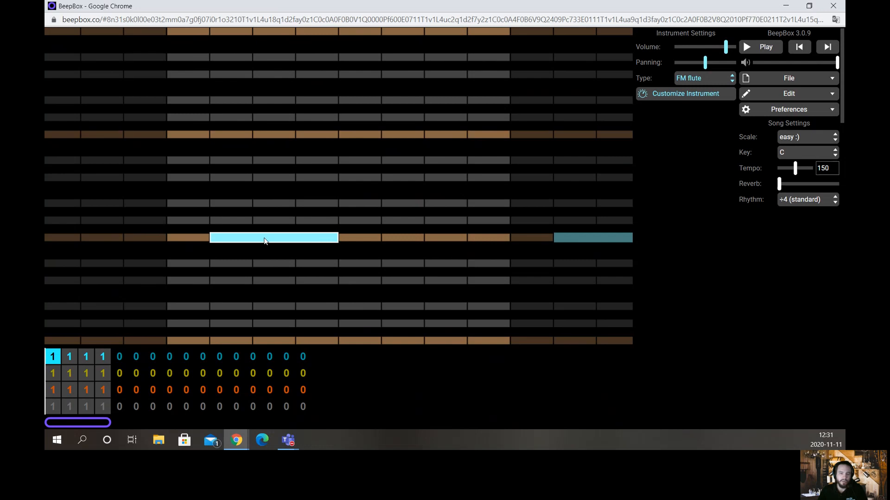
click(275, 237)
click(219, 241)
click(226, 240)
Step: Try long notes with an upward pitch bend and a plain one-beat C note, deleting each one
mouse_move(258, 221)
mouse_down()
mouse_move(292, 222)
mouse_move(285, 220)
mouse_move(368, 132)
mouse_up()
click(274, 220)
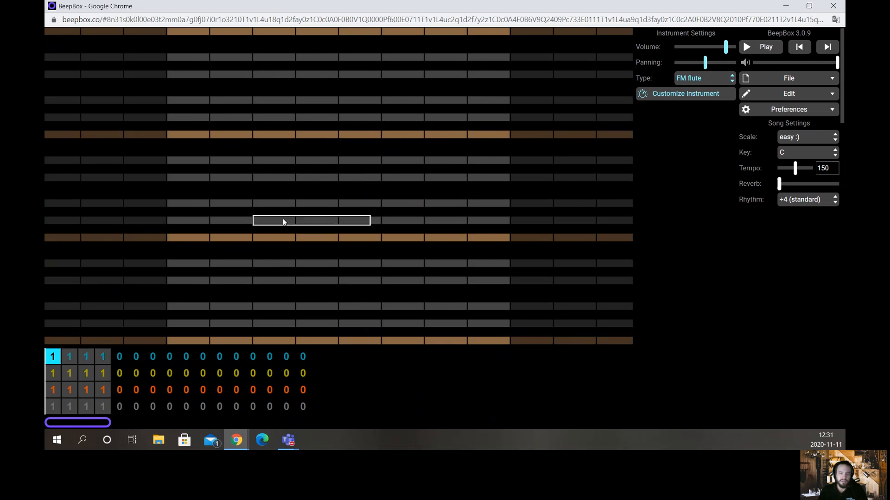
click(226, 207)
drag(272, 213, 334, 158)
click(353, 205)
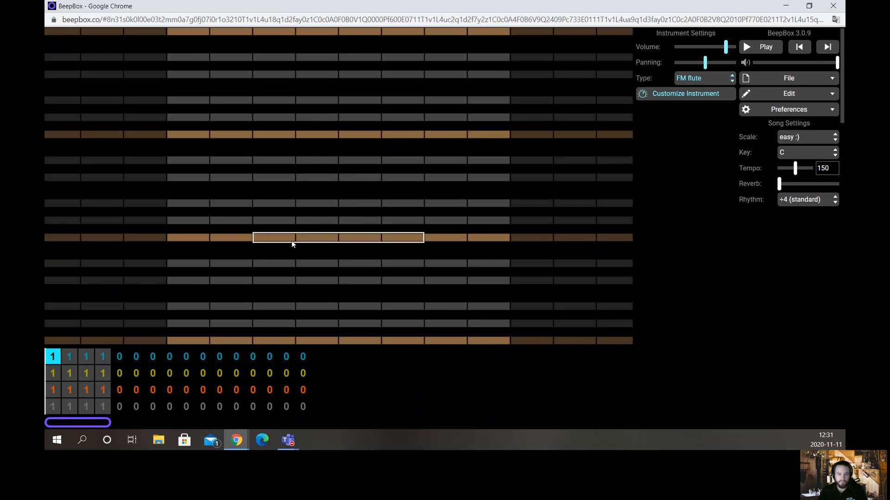
mouse_move(238, 243)
mouse_down()
mouse_move(230, 246)
mouse_move(252, 244)
mouse_up()
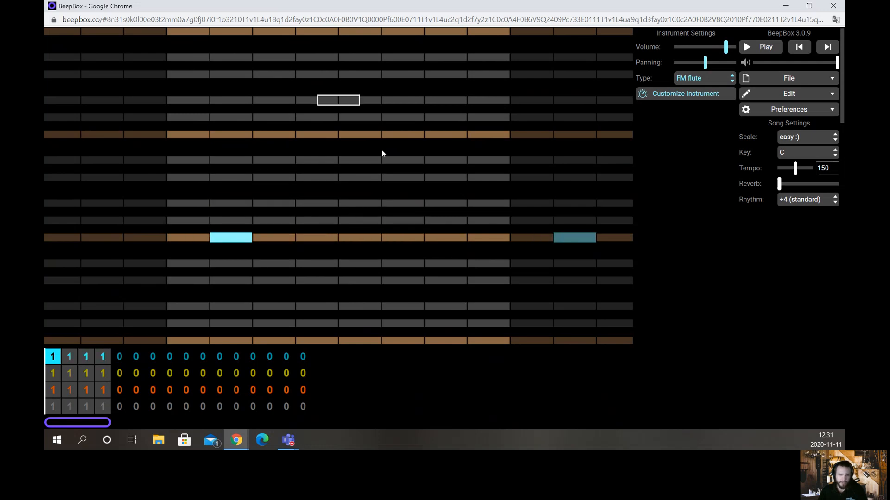
click(231, 238)
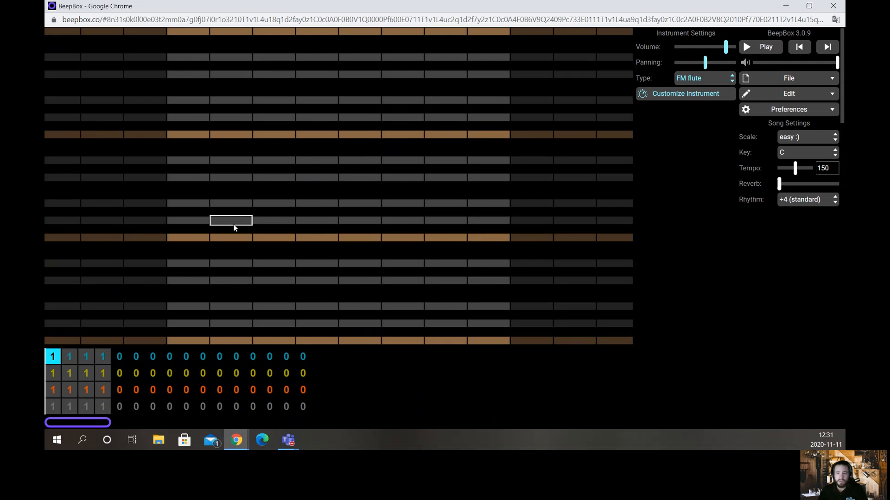
Step: Browse the instrument presets available for the first channel, from retro sounds to novelty presets
click(693, 79)
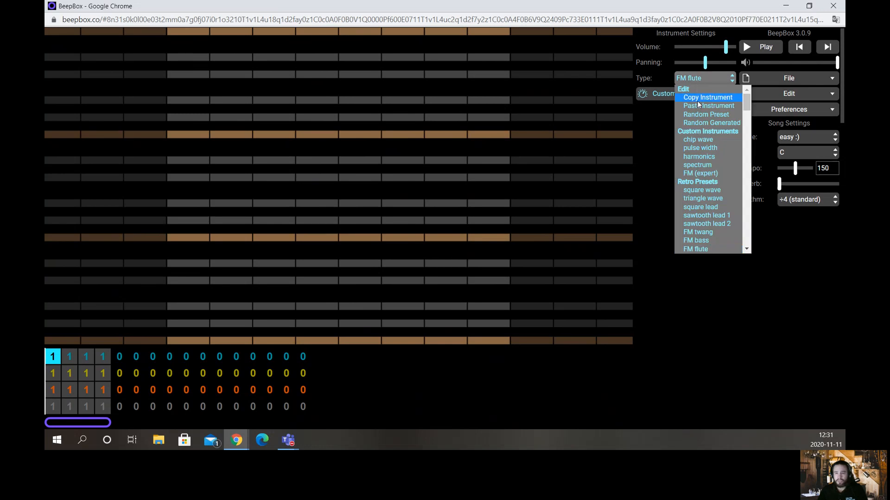
scroll(709, 172, down, 8)
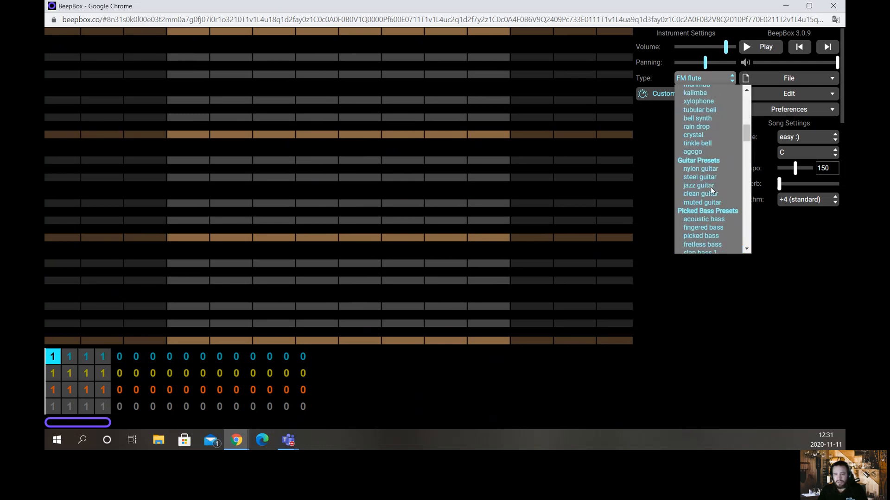
scroll(709, 195, down, 6)
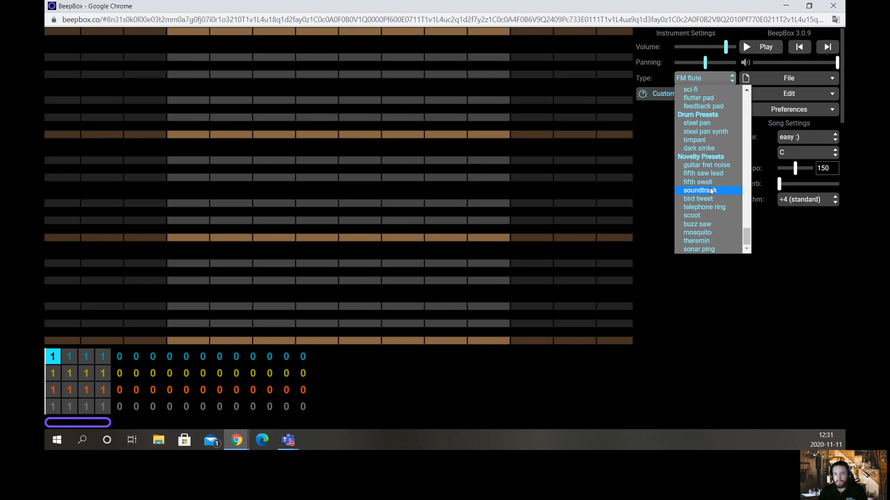
scroll(695, 216, up, 10)
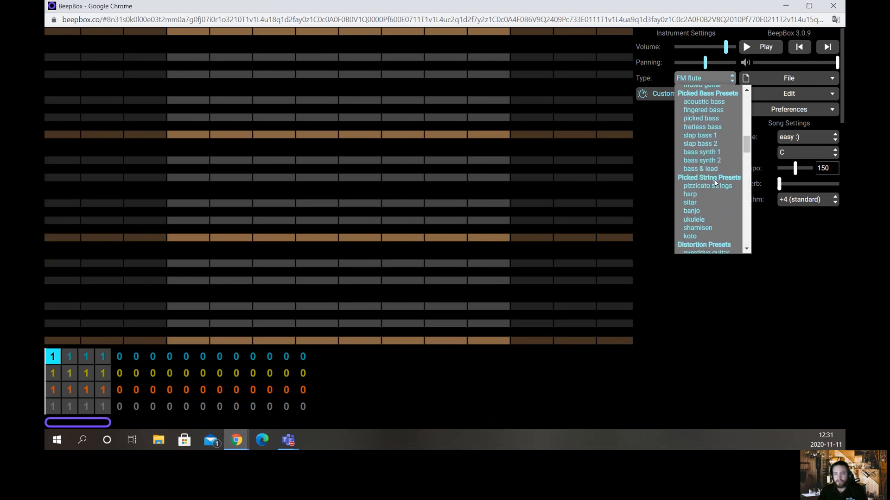
scroll(703, 166, up, 3)
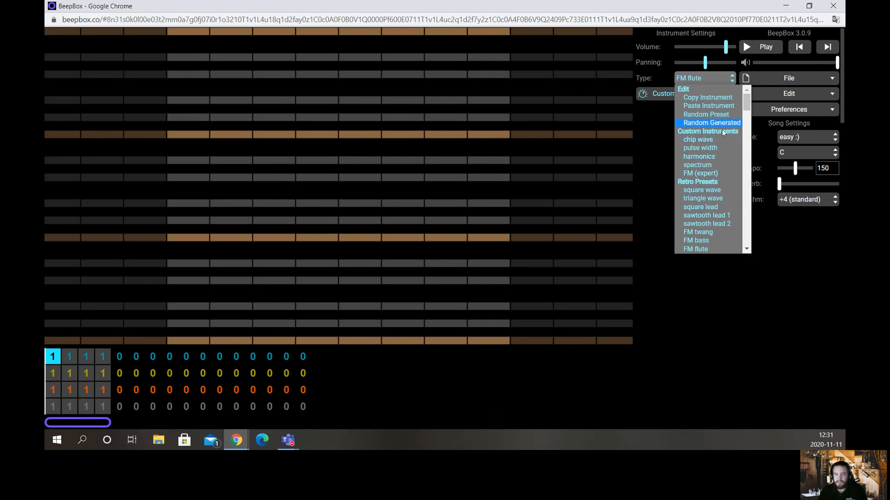
scroll(718, 160, down, 10)
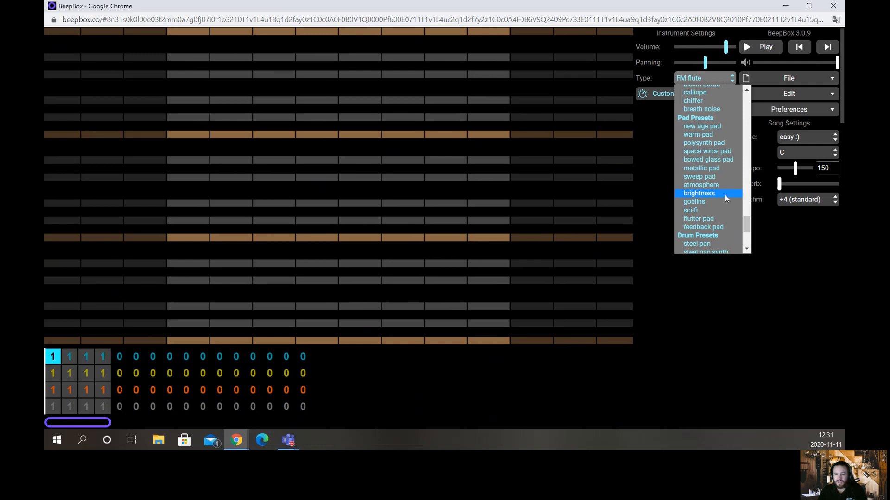
scroll(715, 215, up, 6)
Step: Place one-beat notes on the A row at beats 3 and 6 and on the D row below at beat 3
click(403, 160)
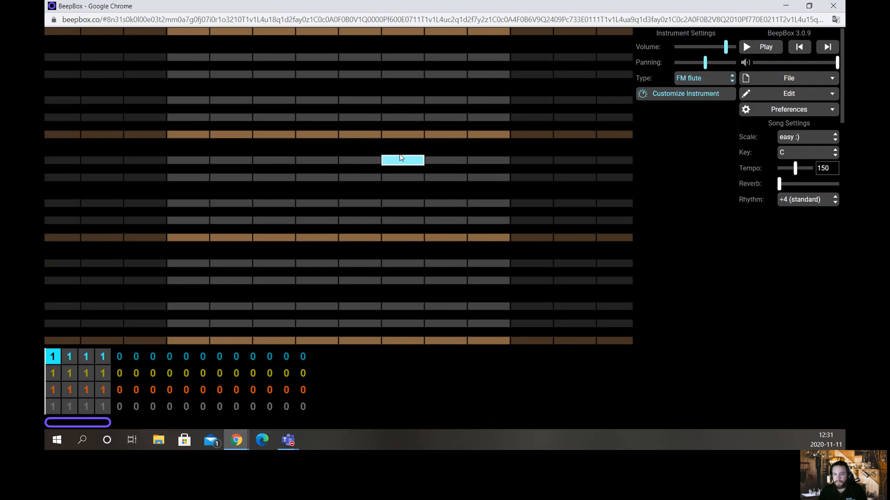
click(274, 160)
click(274, 220)
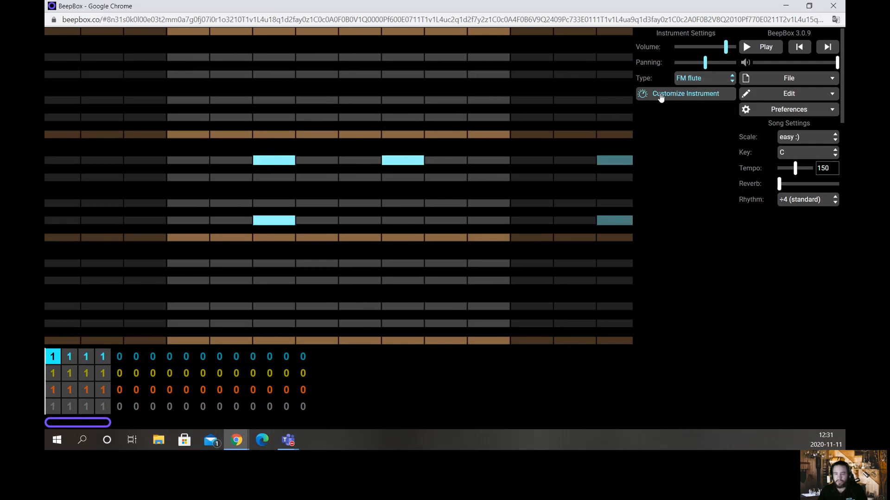
Step: Open the detailed customization settings of the FM flute instrument
click(660, 94)
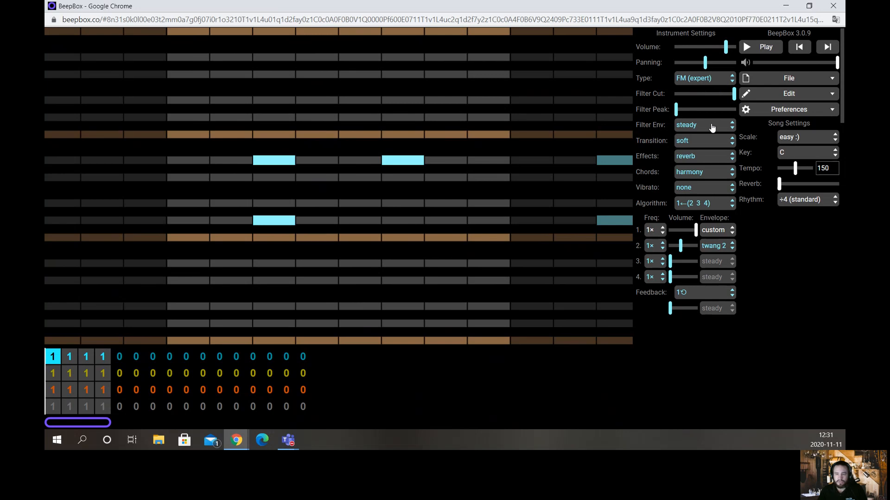
Step: Keep the filter envelope at steady and delete the three one-beat notes at beats 3 and 6
click(706, 126)
click(708, 145)
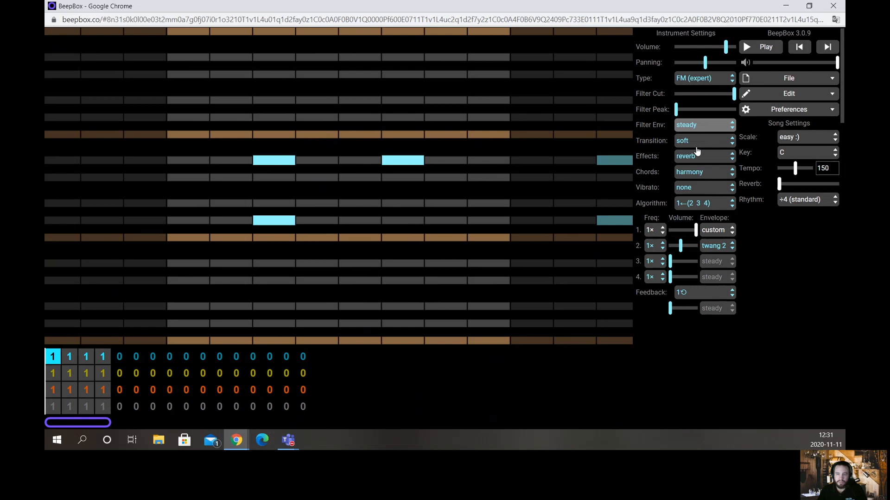
click(393, 161)
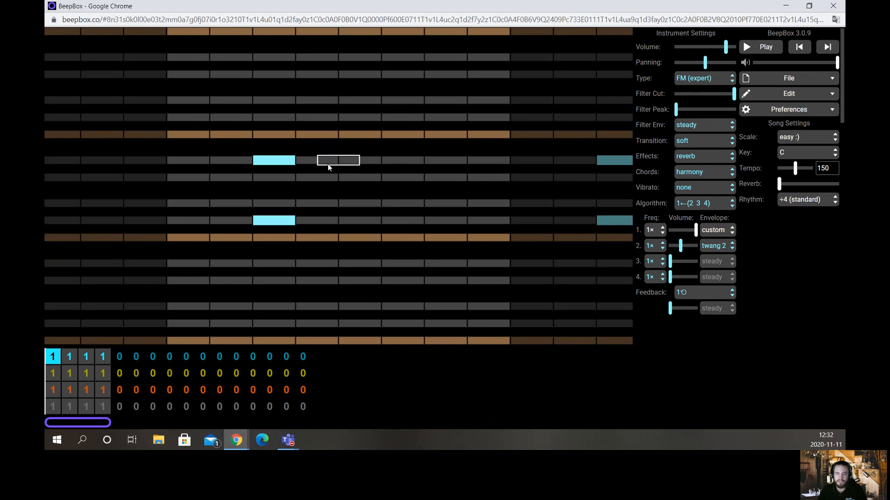
click(281, 161)
click(286, 227)
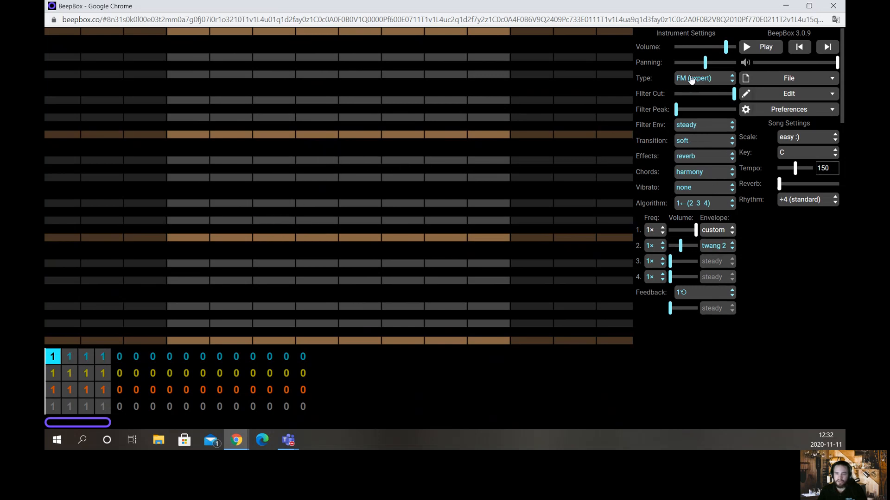
Step: Switch the instrument type from FM (expert) back to the FM flute preset
click(691, 80)
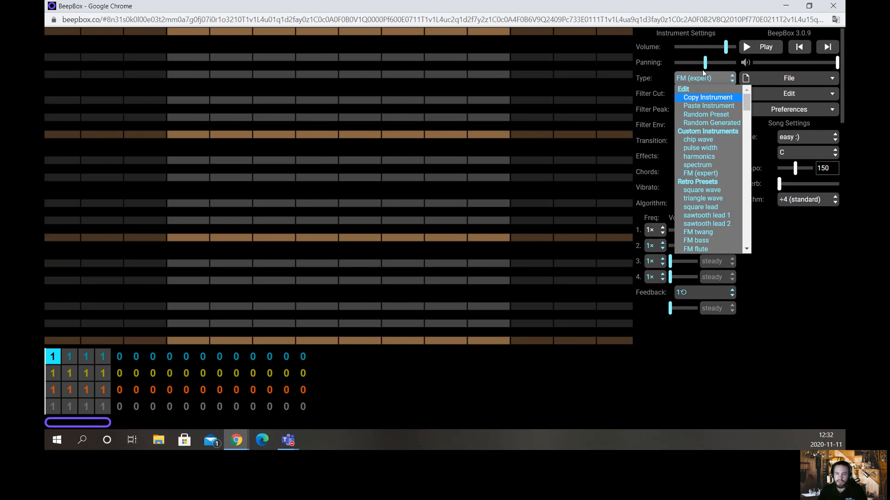
scroll(724, 153, down, 3)
click(715, 146)
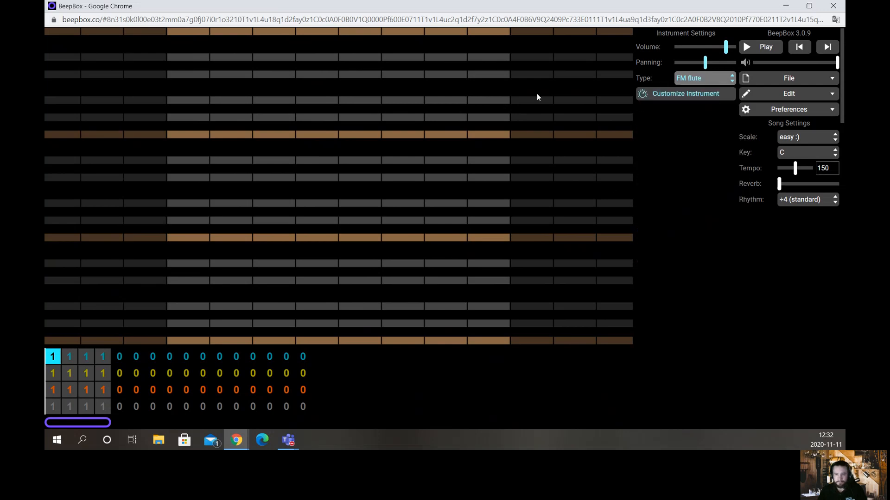
Step: Keep the song key at C and place test notes on the D, G and C rows around beats 3 to 5
click(790, 156)
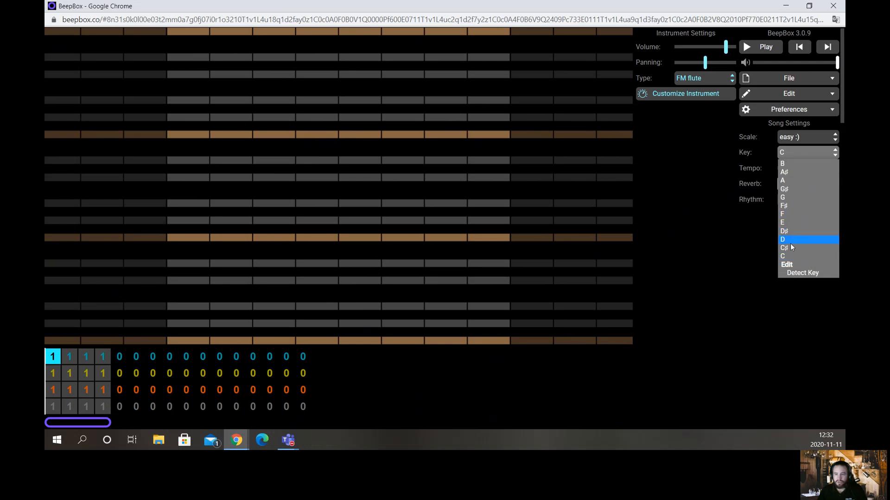
click(794, 257)
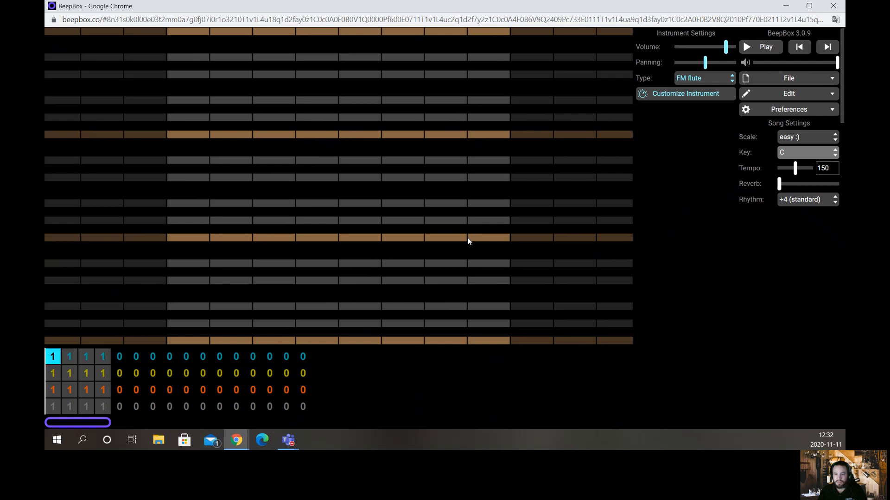
click(330, 238)
click(273, 220)
click(306, 178)
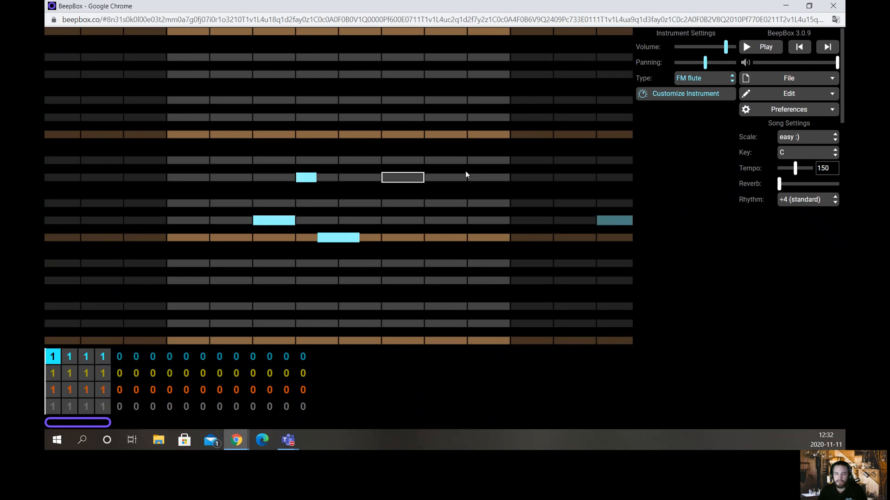
Step: Change the song key to B and add four comparison notes at beats 3, 4, 6 and 7
click(787, 147)
click(790, 163)
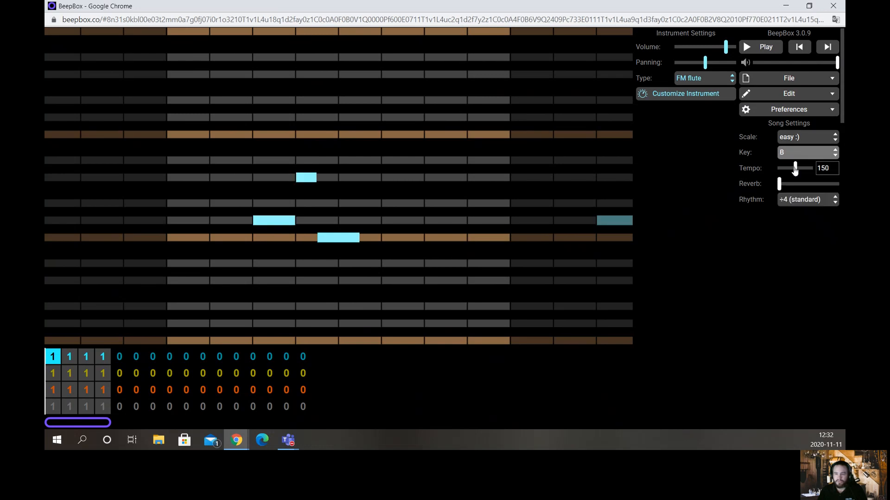
click(427, 179)
click(403, 237)
click(303, 238)
click(274, 280)
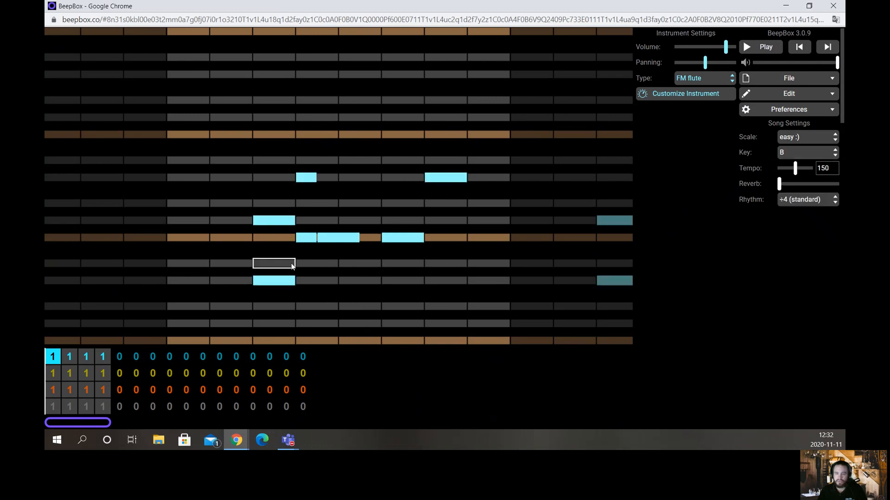
Step: Delete all seven key-comparison notes to empty the pattern
click(285, 221)
click(311, 239)
click(306, 179)
click(431, 178)
click(402, 238)
click(339, 238)
click(273, 280)
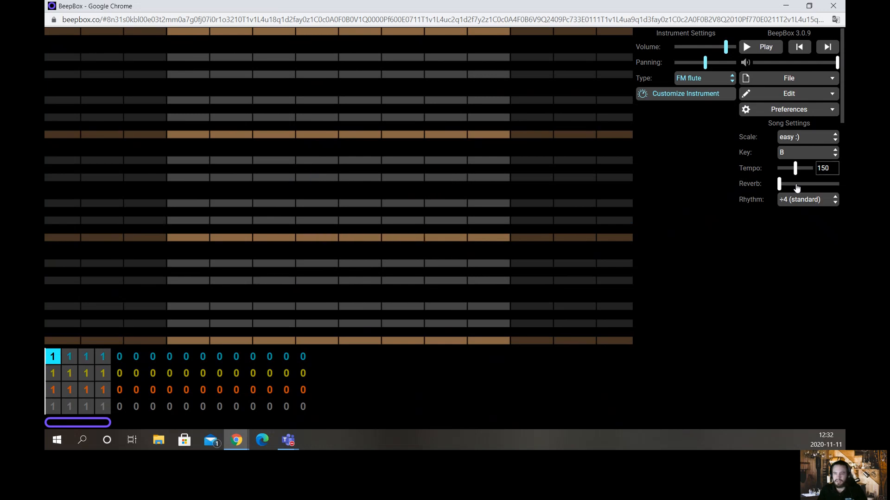
Step: Set the tempo to 163 and raise the reverb to maximum, comparing the sound with one-beat notes at beats 2 and 6
mouse_move(795, 168)
mouse_down()
mouse_move(777, 169)
mouse_move(797, 178)
mouse_up()
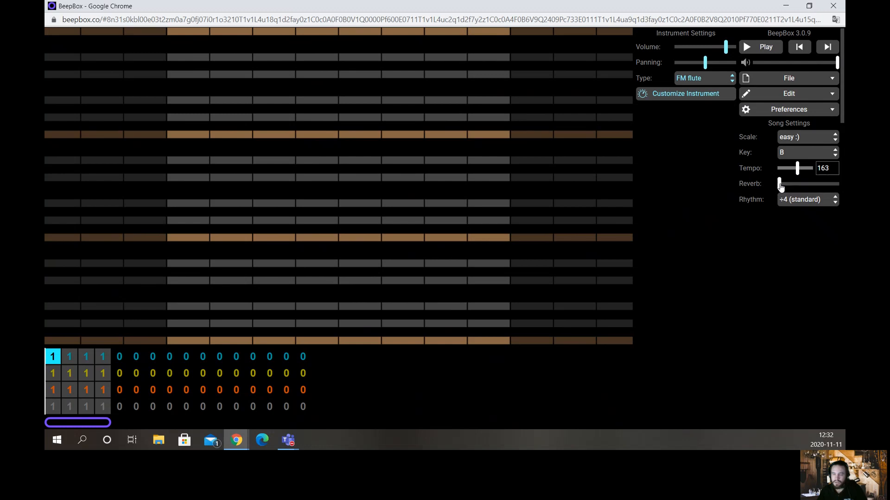
click(227, 202)
drag(776, 188, 838, 184)
click(407, 161)
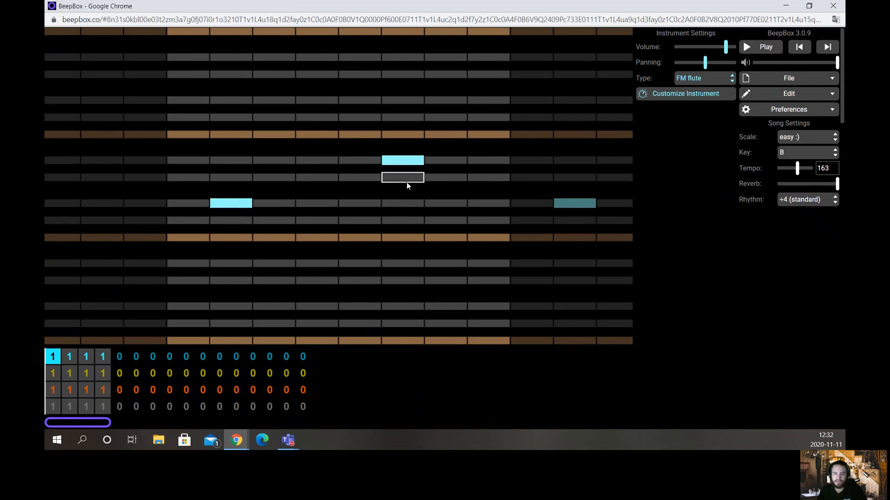
Step: Try two one-beat notes at beat 4 with full reverb, deleting them along with the beat 6 note
click(315, 238)
click(315, 75)
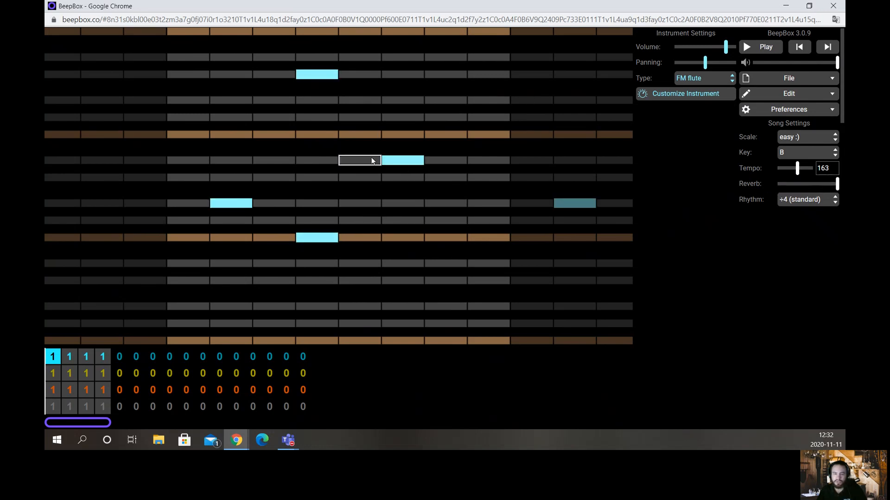
click(403, 160)
click(317, 77)
click(315, 238)
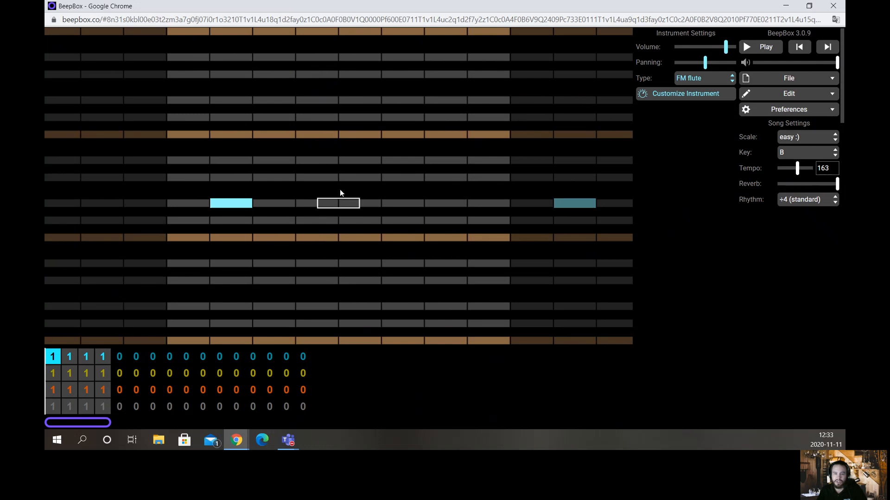
Step: Try one-beat notes at beats 5, 7 and 8 with full reverb and delete every note in the pattern
click(343, 179)
click(445, 262)
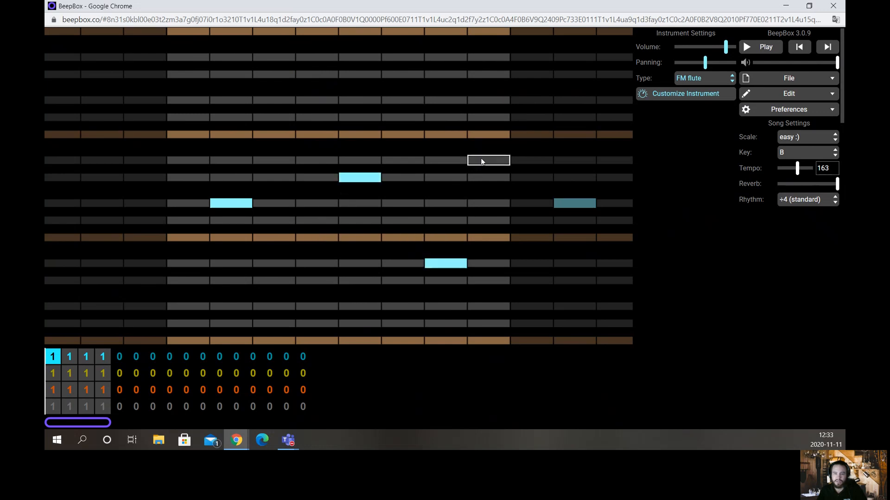
click(488, 137)
click(488, 137)
click(446, 262)
click(360, 178)
click(231, 203)
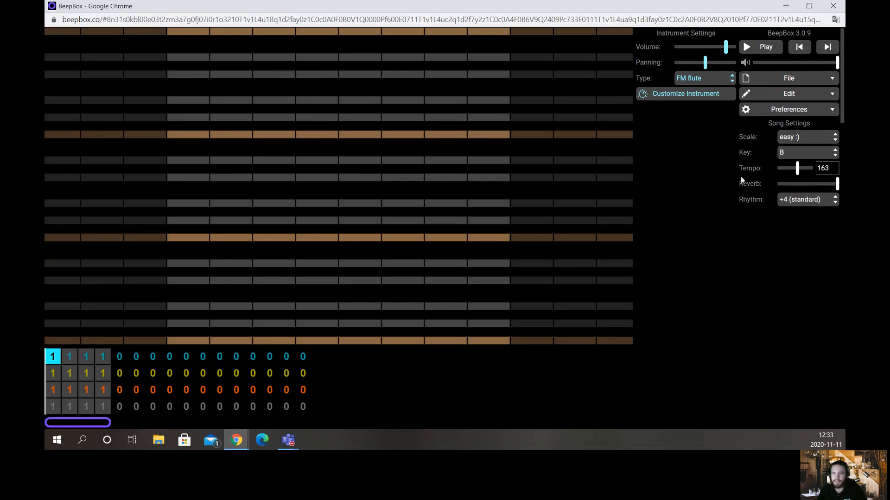
Step: Review the scale and rhythm options, keeping easy :) and ÷4 (standard)
click(789, 140)
click(790, 148)
click(800, 203)
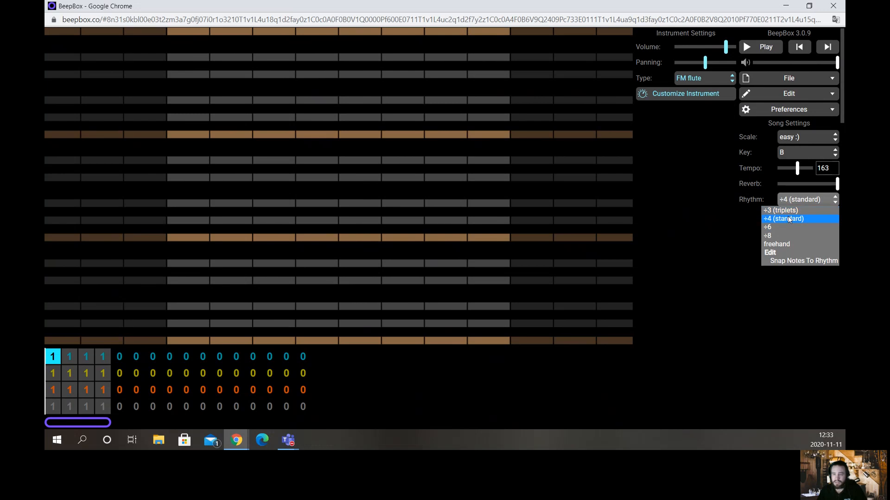
click(787, 216)
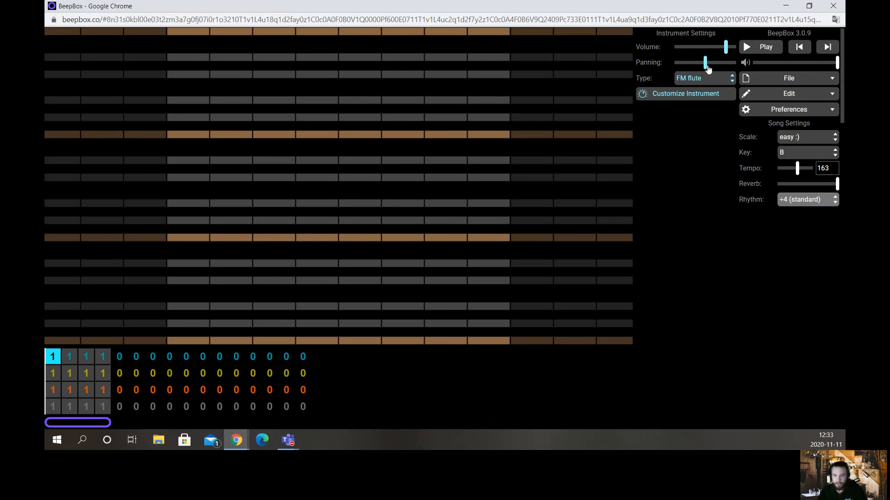
Step: Try the instrument's panning fully left and fully right with one-beat test notes, recentring the panning and deleting the notes
drag(707, 69, 577, 82)
click(278, 159)
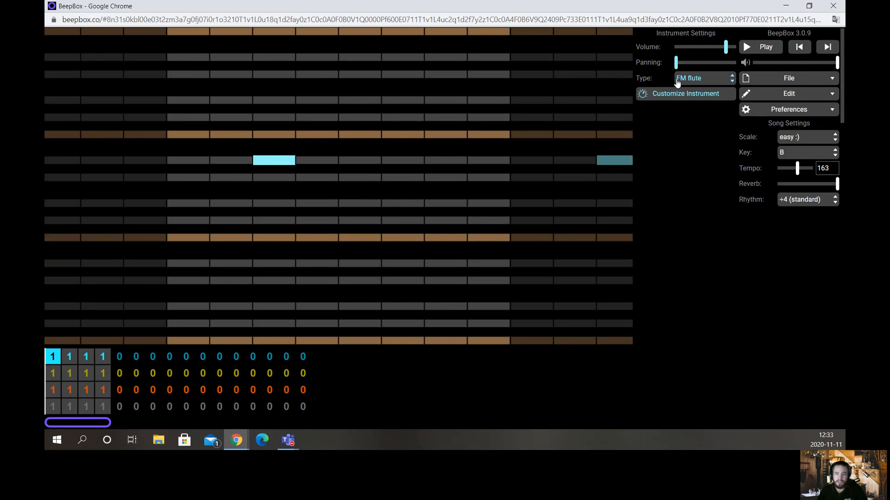
drag(676, 64, 801, 77)
click(478, 158)
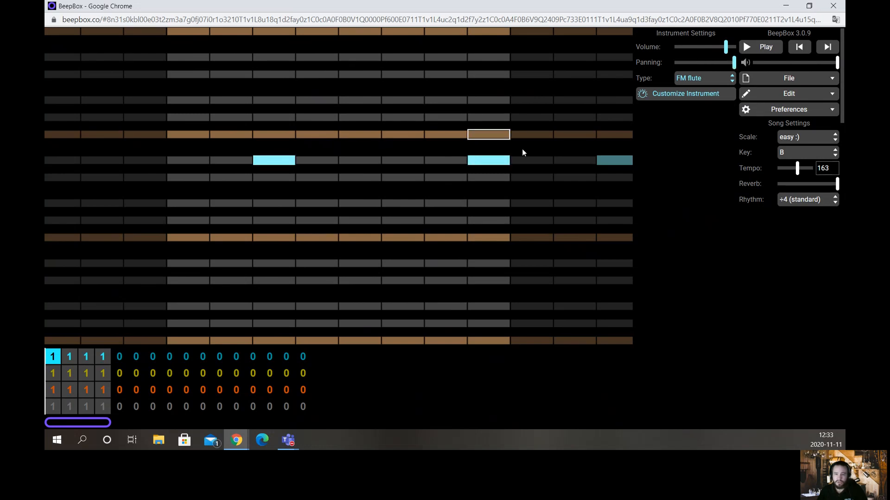
drag(733, 65, 703, 67)
click(491, 157)
click(274, 167)
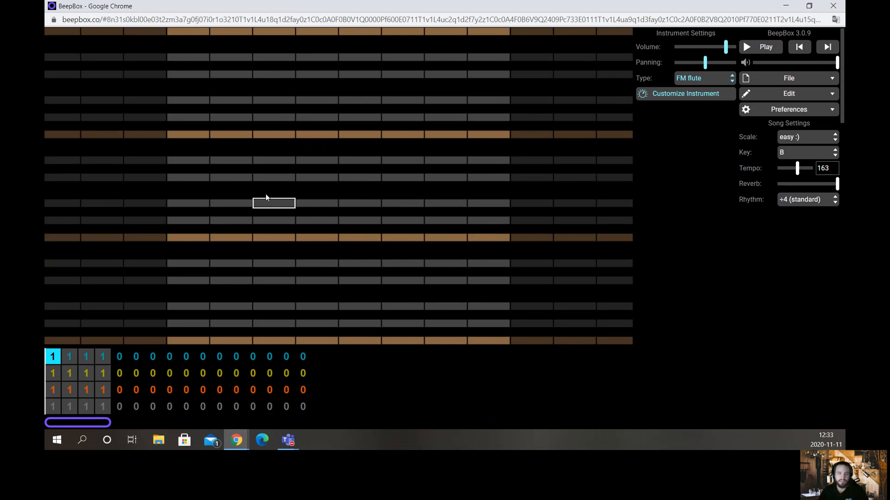
click(269, 177)
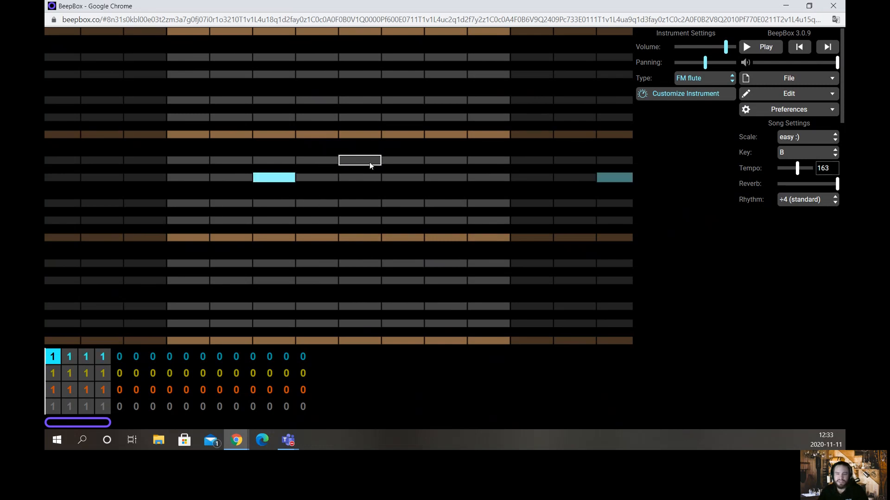
click(272, 179)
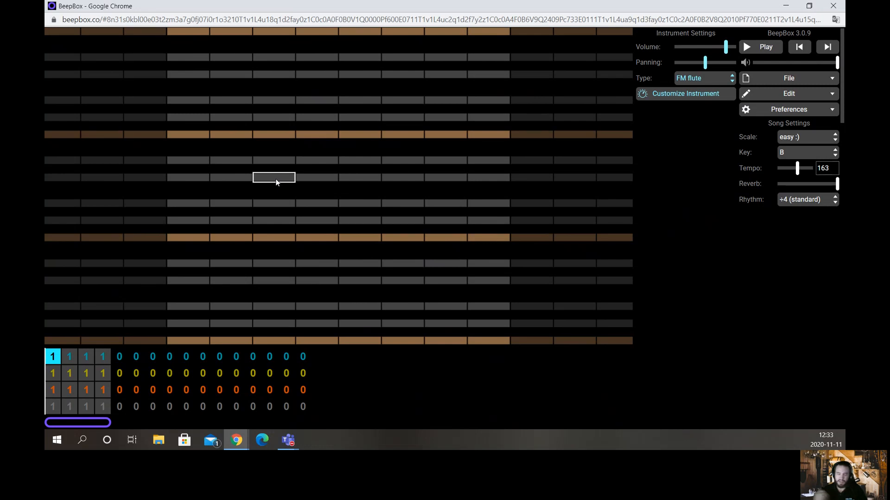
Step: Place half-beat notes rising row by row from the middle root row, starting at beats 2, 3, 4 and 5
click(225, 237)
drag(224, 237, 212, 238)
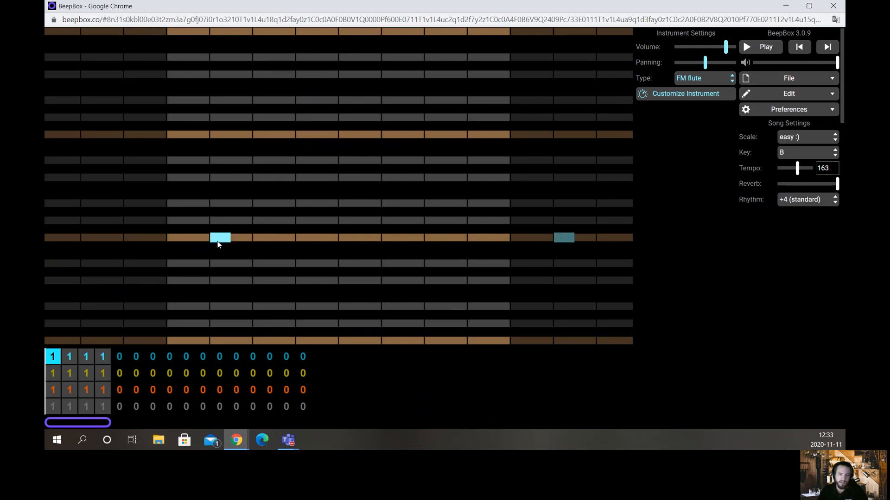
click(271, 219)
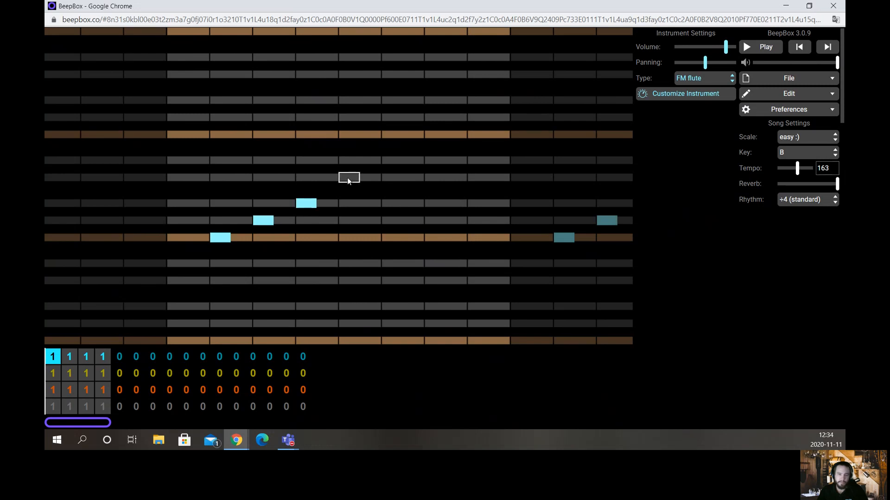
Step: Lower the song reverb to about one third and play the rising four-note pattern before stopping playback
click(816, 184)
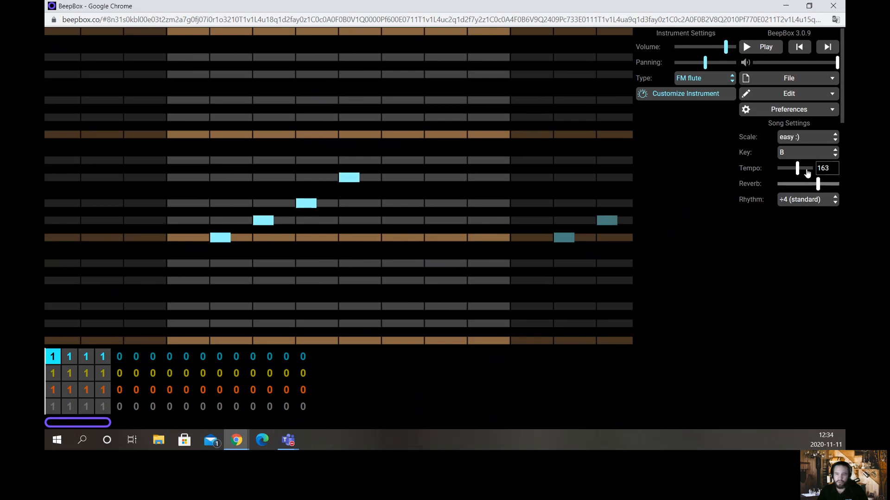
click(798, 184)
click(763, 54)
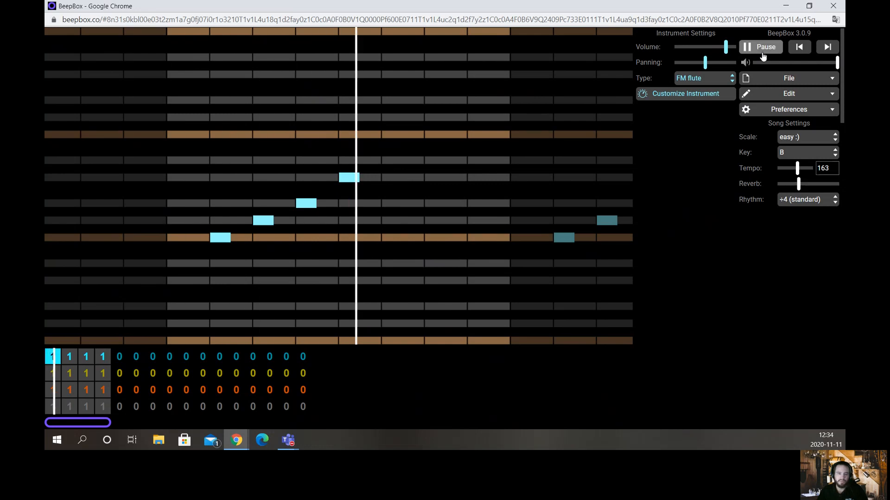
key(space)
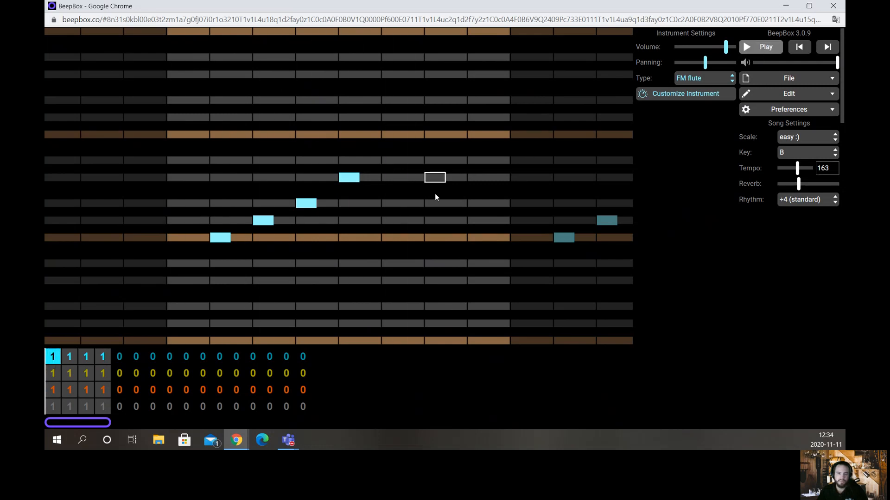
Step: Add a half-beat note at beat 6 and a one-beat note at beat 7 two rows below the root row, and play the pattern
click(392, 204)
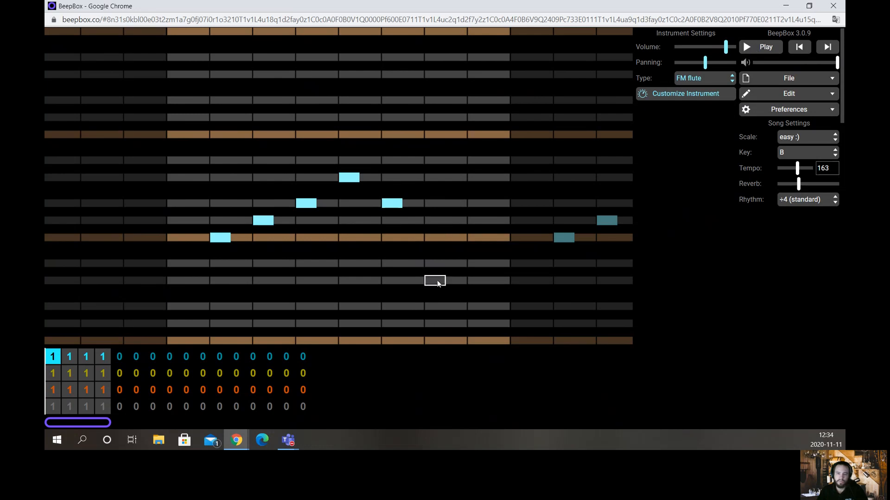
drag(435, 285, 464, 284)
click(753, 50)
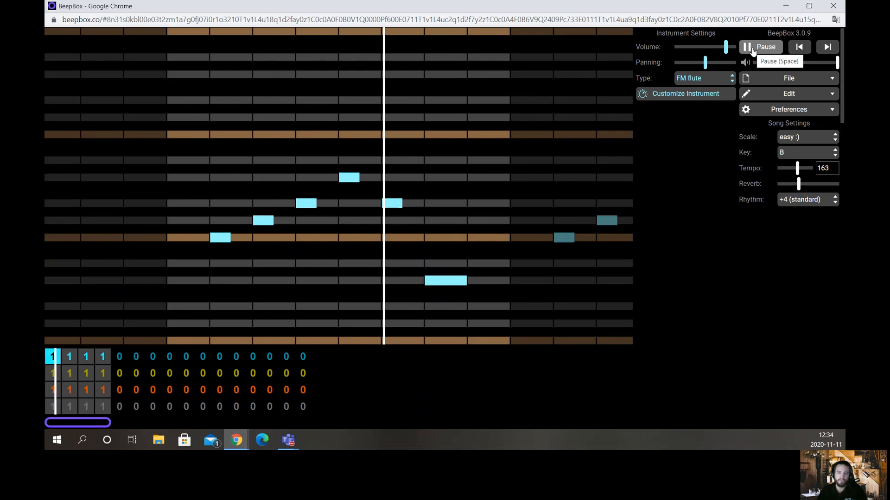
Step: Stop playback, replace the low beat 7 note with a one-beat note at beat 8 on the same row, and replay
click(753, 50)
click(454, 278)
click(477, 288)
click(762, 52)
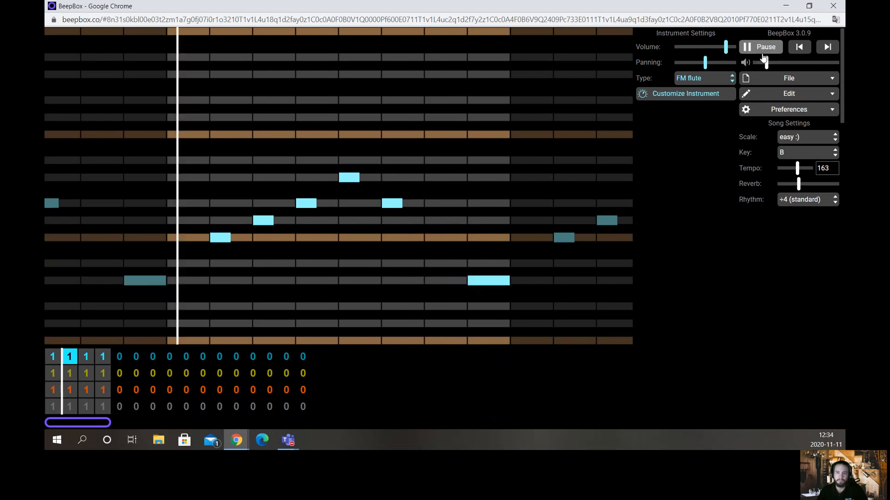
Step: Set the master volume slightly below maximum, pause, delete the low beat 8 note, and resume playback
drag(765, 60, 825, 65)
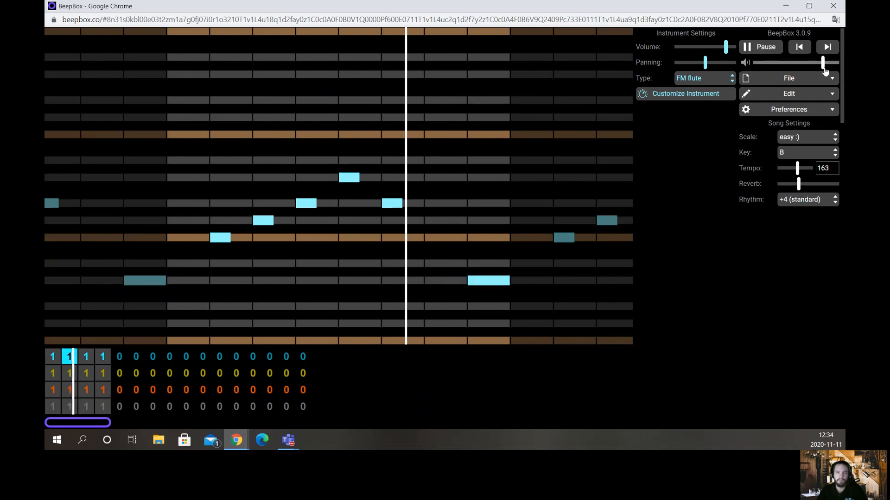
click(764, 47)
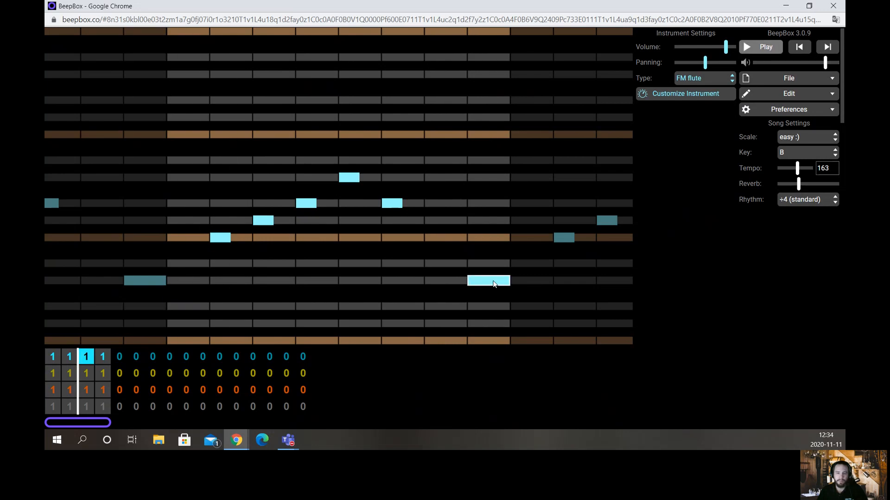
click(756, 47)
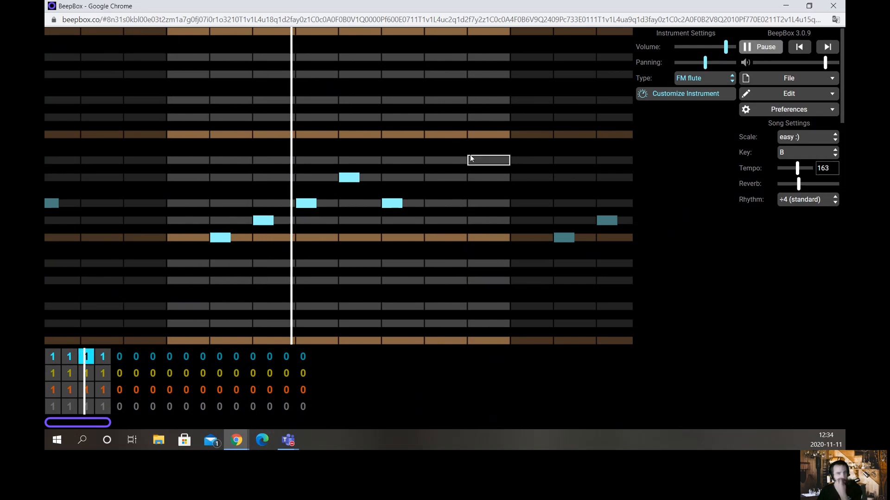
Step: Add half-beat flute notes at beats 7 and 7.5, three and four rows above the root row, and pause playback
click(438, 179)
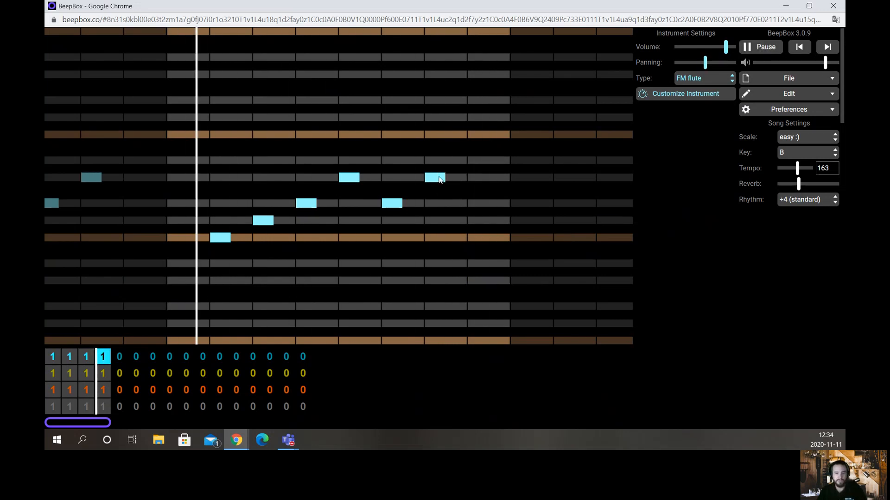
click(457, 160)
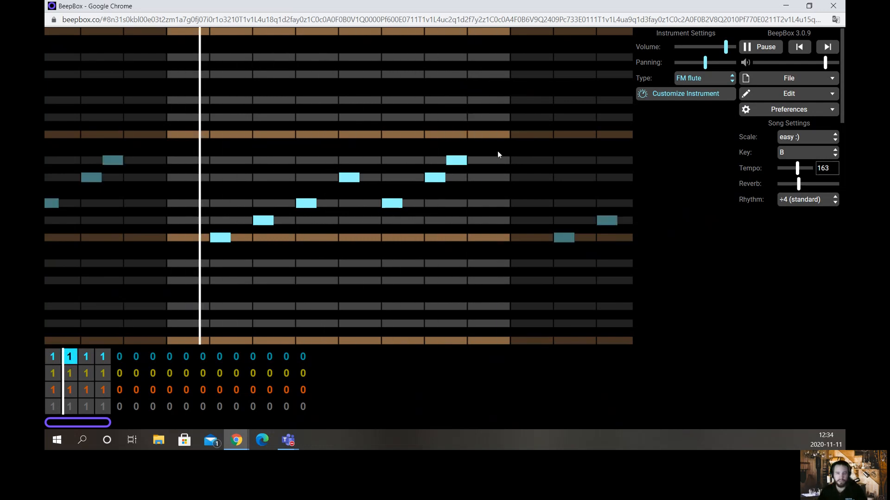
click(760, 47)
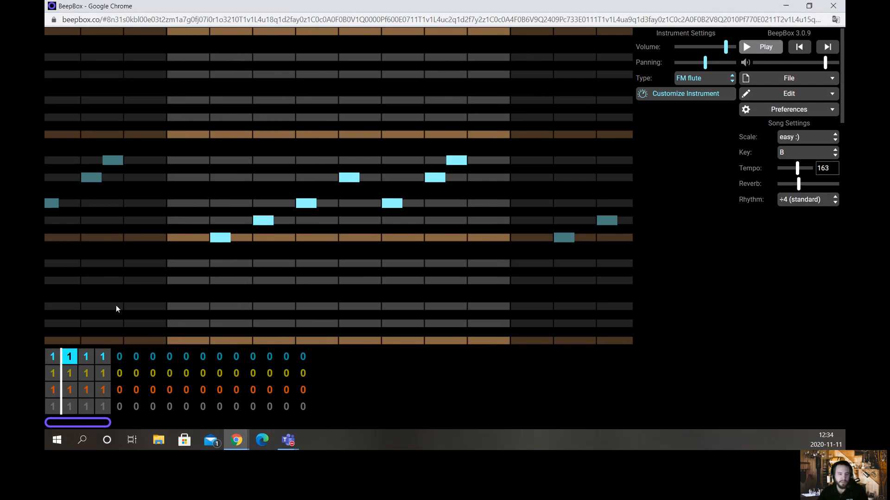
Step: Compare the second channel's pattern with the flute pattern in bars 1, 2 and 4
click(72, 377)
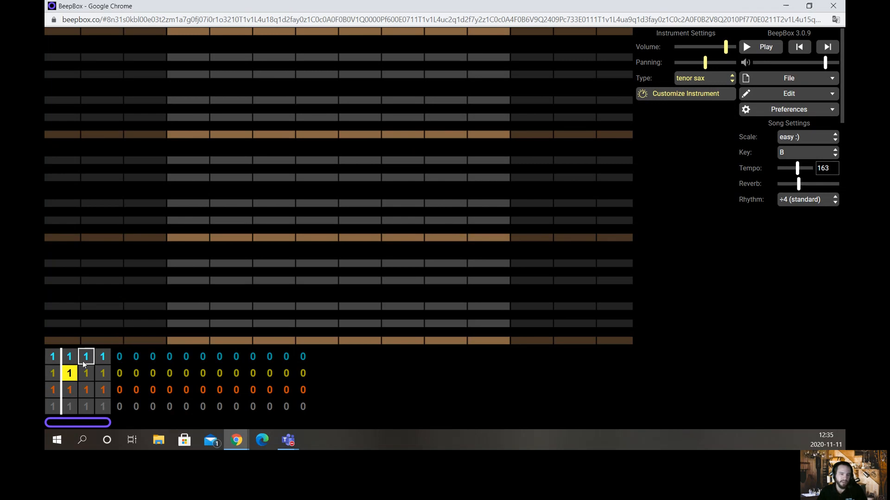
click(51, 361)
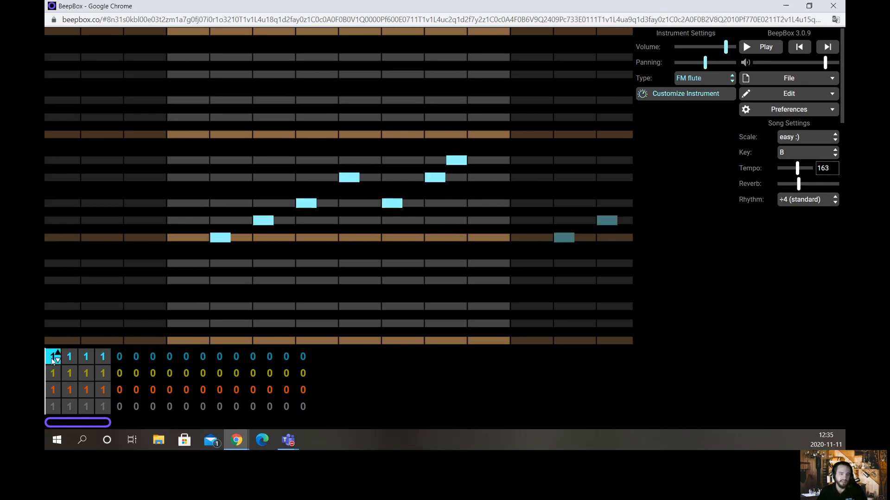
click(70, 358)
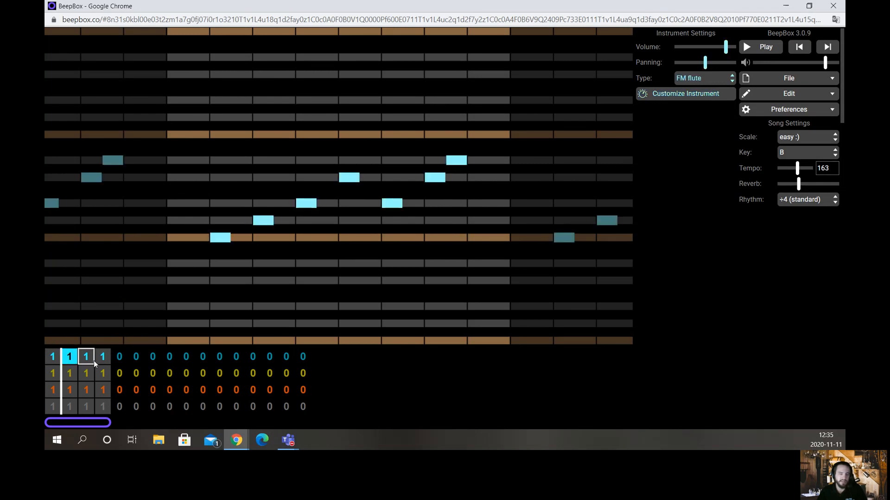
click(103, 358)
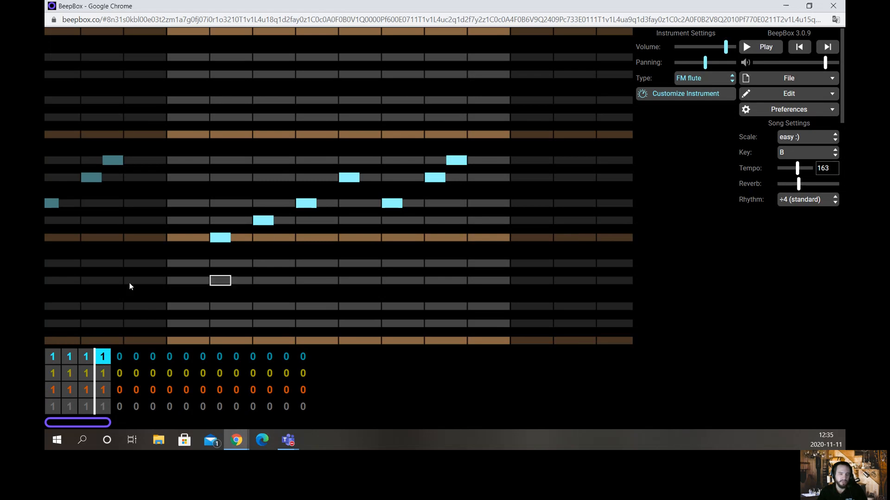
click(70, 362)
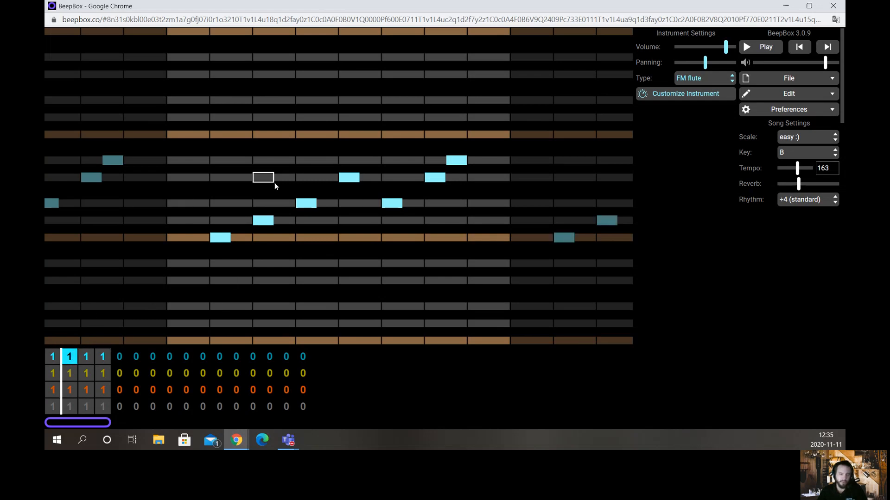
Step: Turn on Show All Channels from the second channel and compare it with the flute pattern in bar 2
click(68, 373)
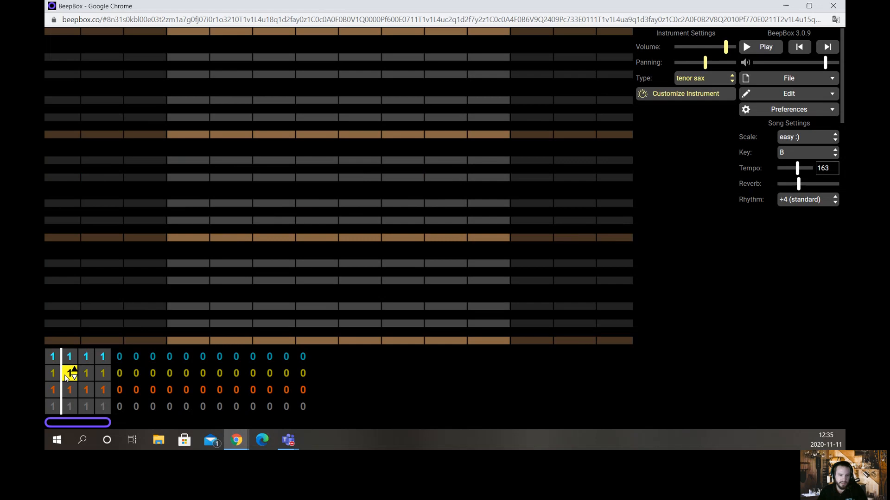
click(788, 111)
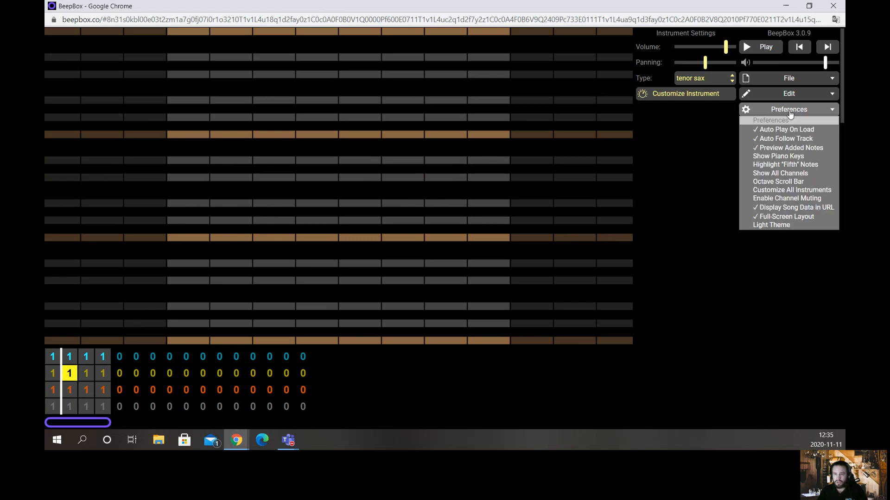
click(794, 177)
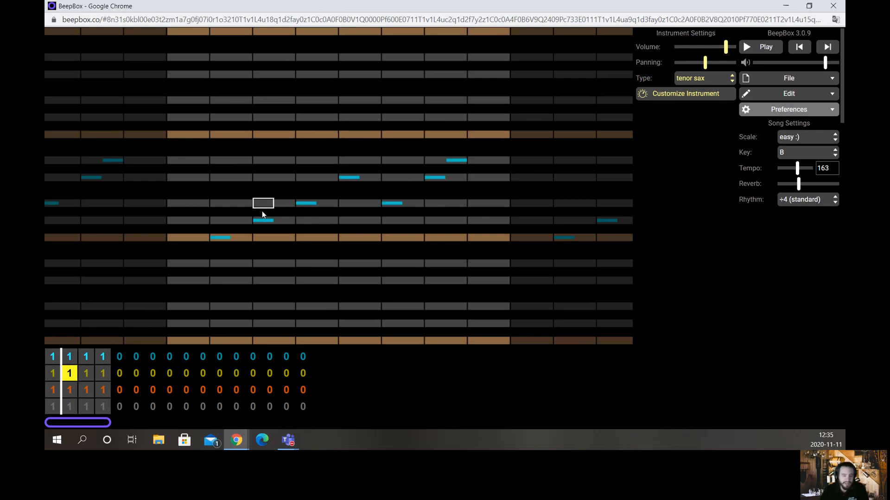
click(72, 354)
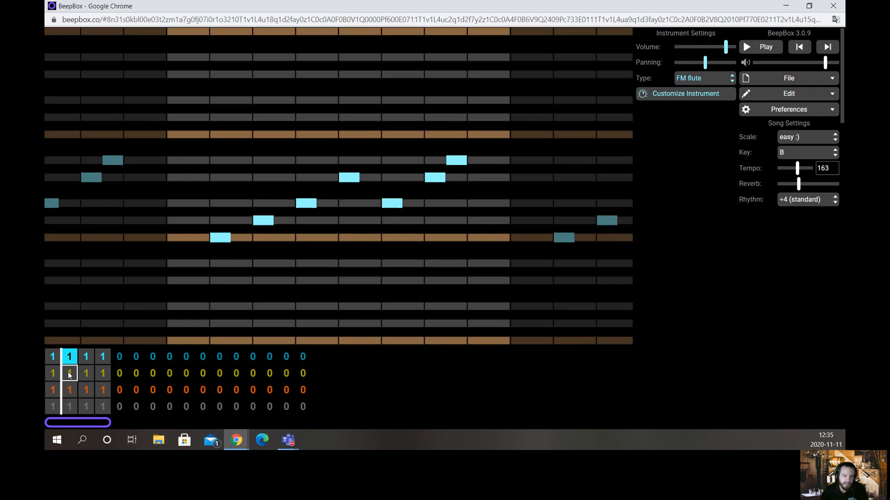
Step: Add half-beat tenor sax notes at beats 2, 3, 6 and 7 and low one-beat notes at beats 4 and 8, and play the song
click(69, 375)
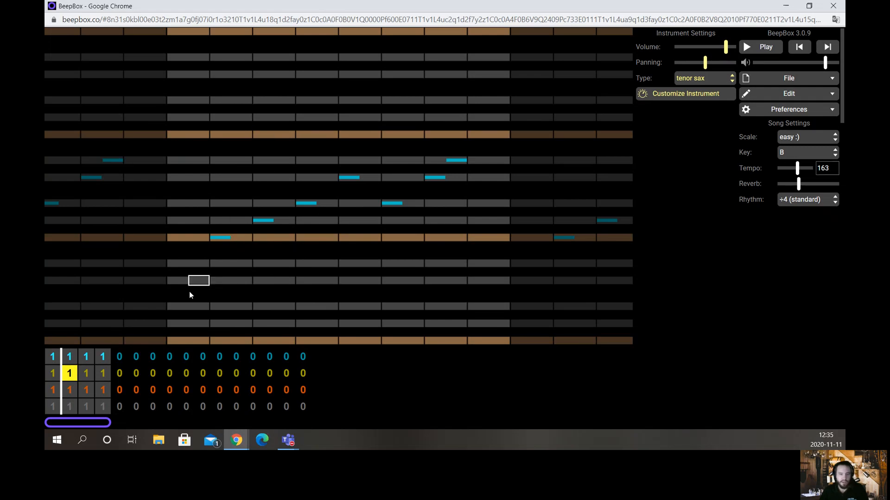
click(221, 116)
click(263, 161)
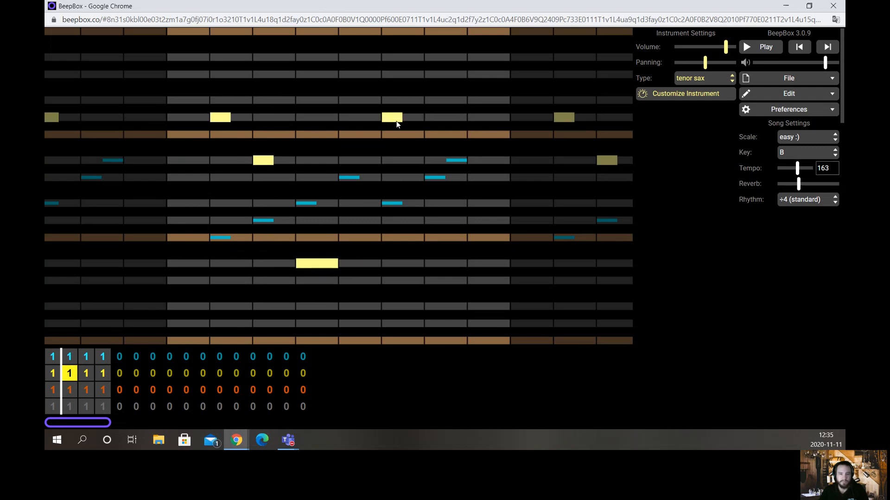
drag(473, 277, 492, 285)
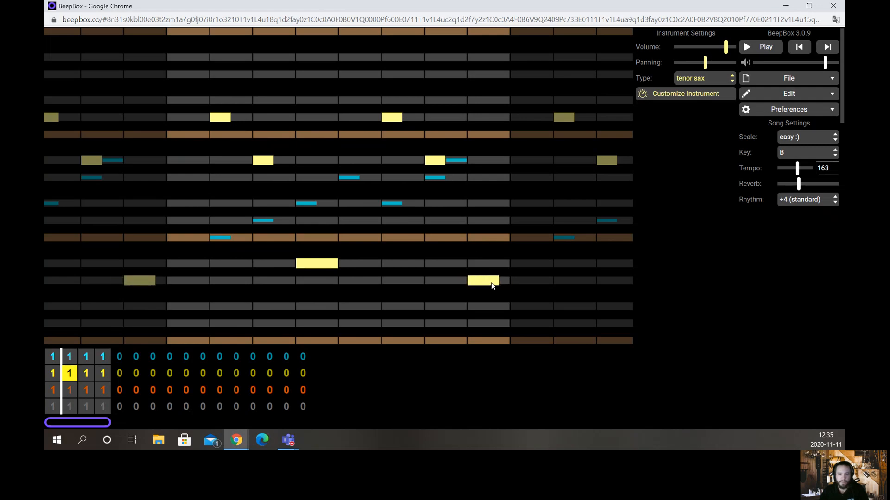
click(760, 46)
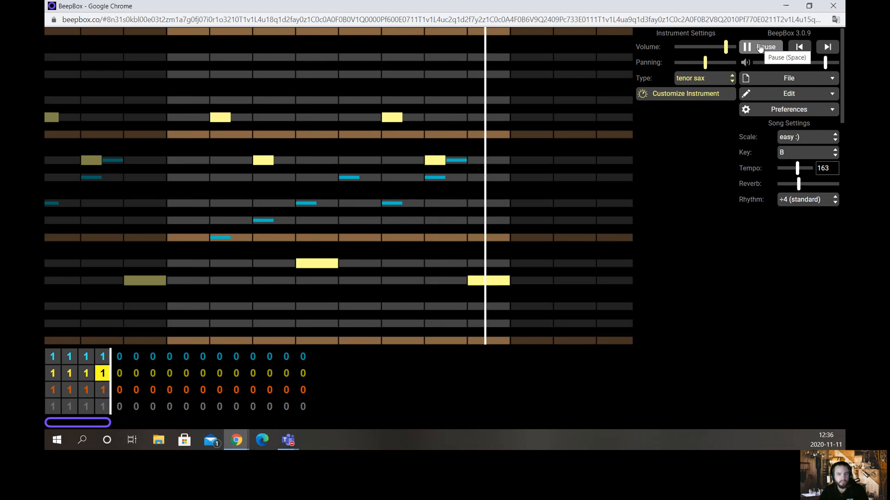
click(760, 48)
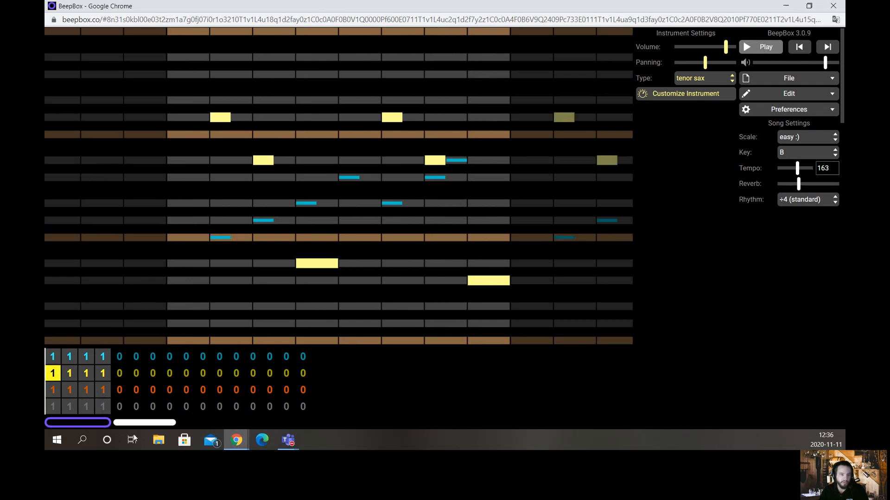
Step: In the tiny robot channel's first bar, try one-beat notes at beats 4, 6 and 8 on a low row and remove them
click(57, 393)
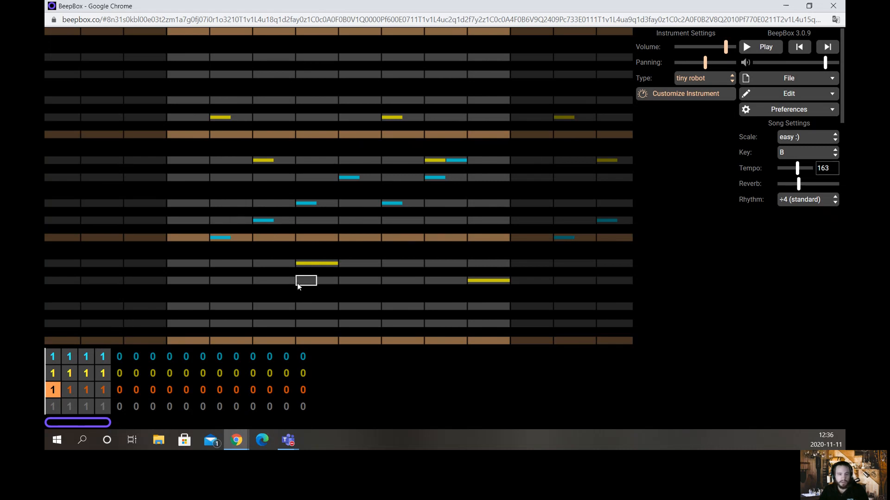
click(306, 310)
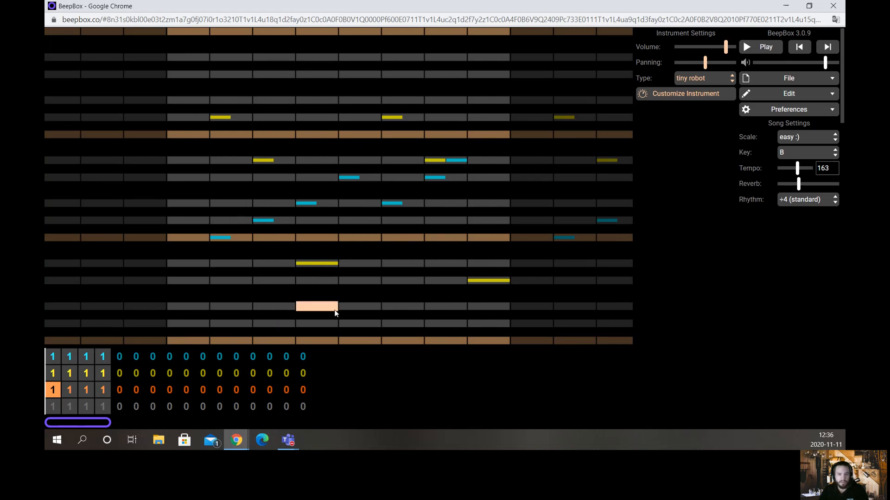
click(403, 312)
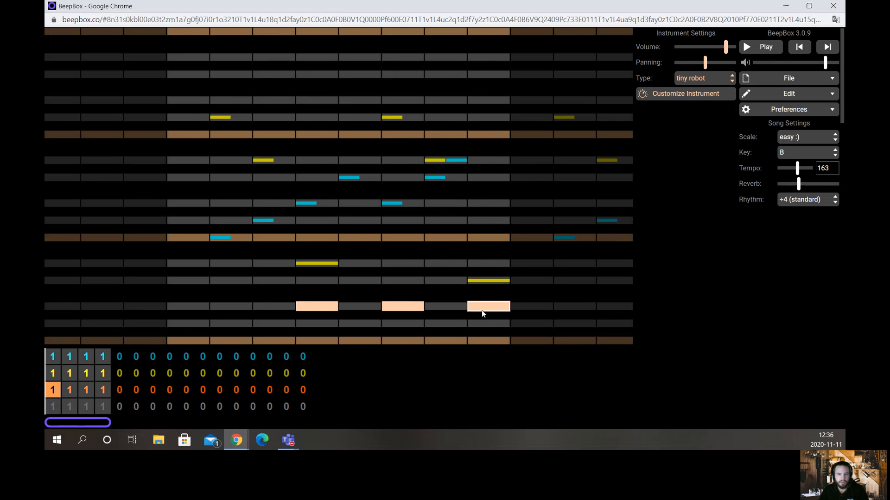
click(483, 120)
click(402, 307)
click(324, 322)
click(325, 308)
click(319, 323)
Step: Add one-beat tiny robot notes at beats 1, 3 and 6 three rows below the root row and at beat 5 on it, and play
click(193, 308)
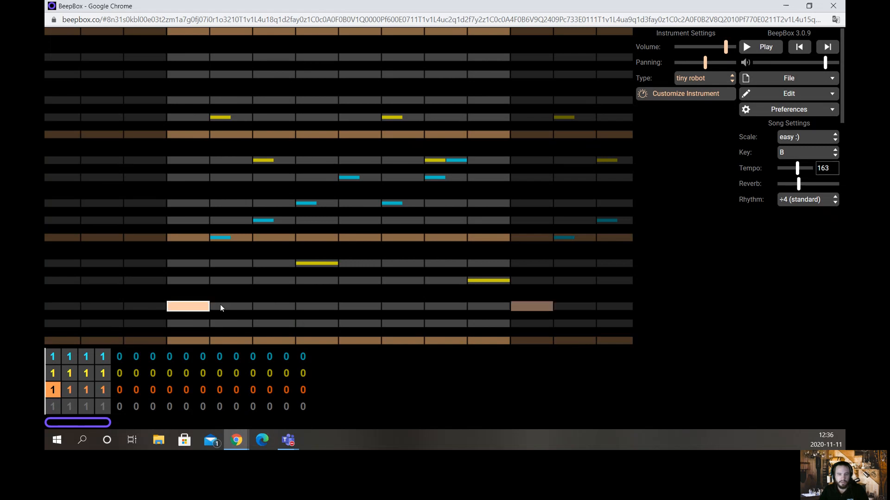
click(274, 306)
click(361, 237)
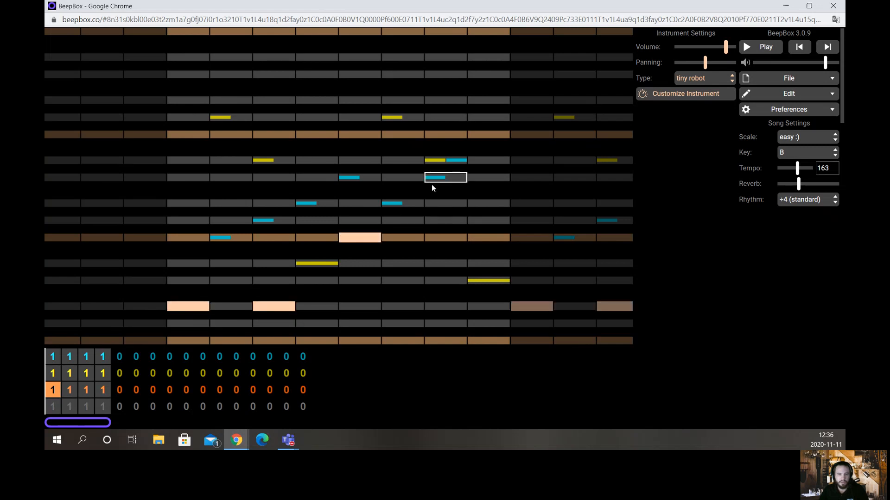
click(402, 306)
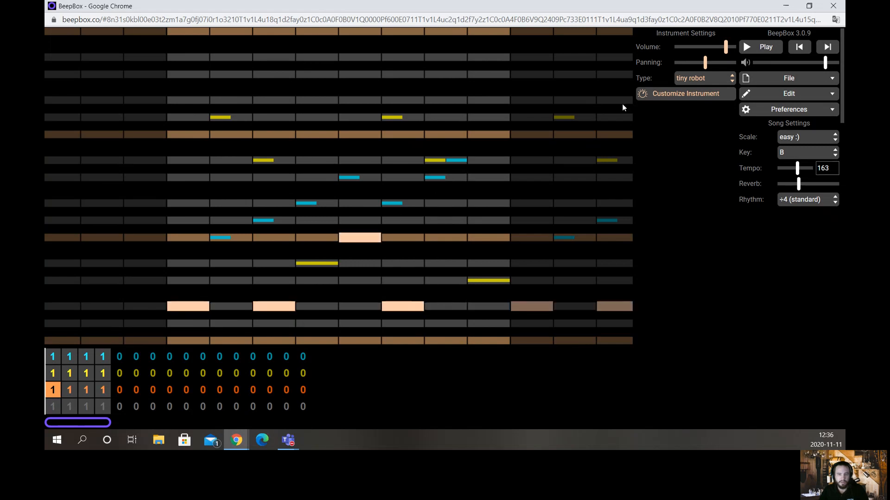
click(763, 47)
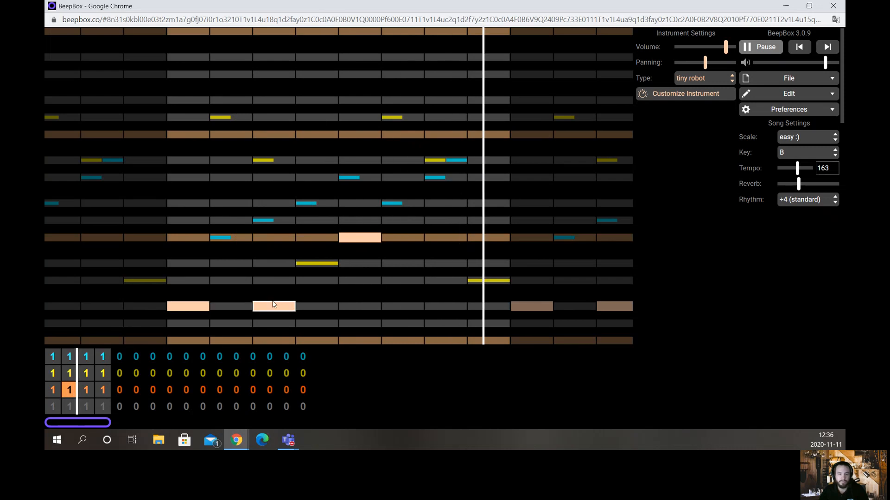
Step: Delete the low beat 3 note, bend the beat 5 note up four rows into beat 7, and stop playback
click(272, 304)
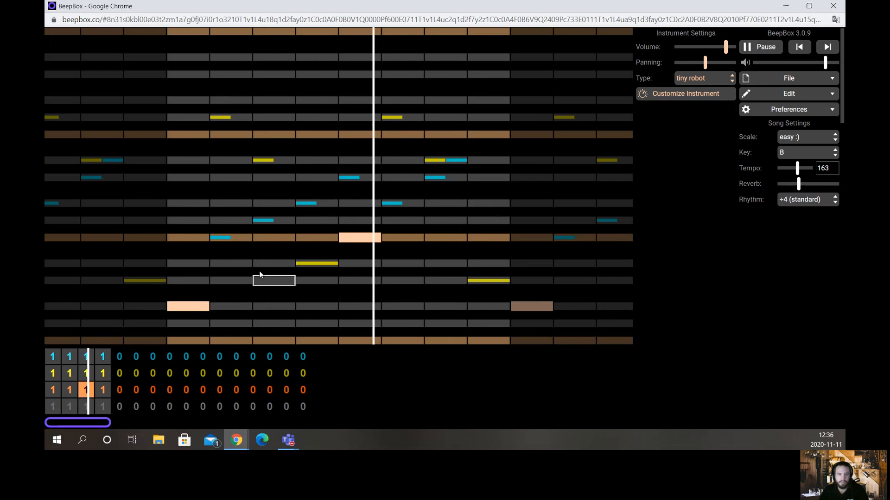
drag(365, 238, 446, 165)
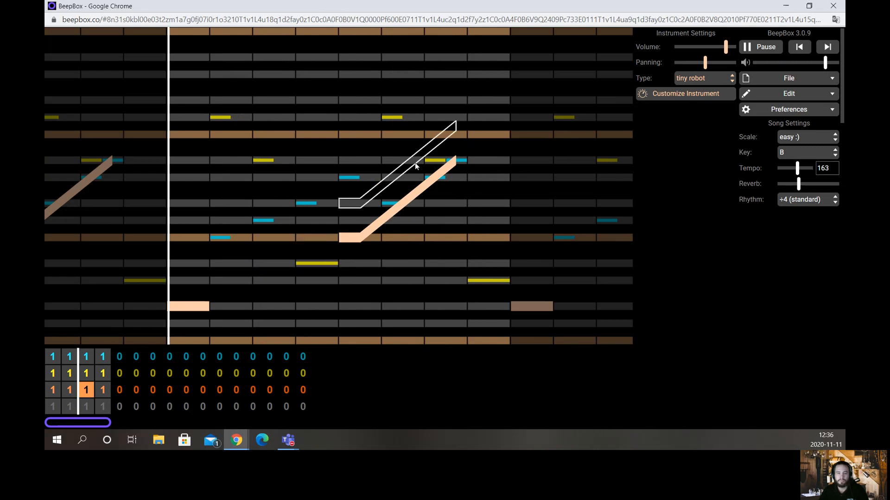
click(752, 48)
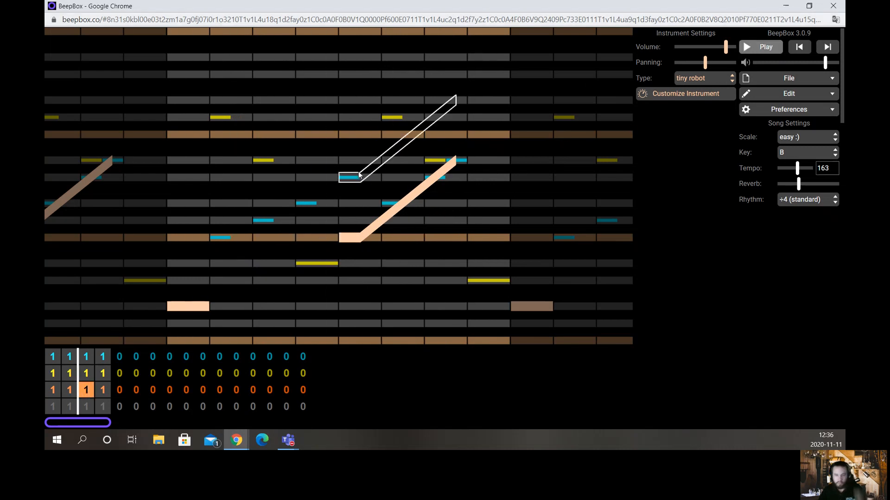
Step: Place noise channel hits at beats 2, 5 and 7, set its instrument to basic noise, and add hits at beats 2, 3.5 and 5.5
click(58, 409)
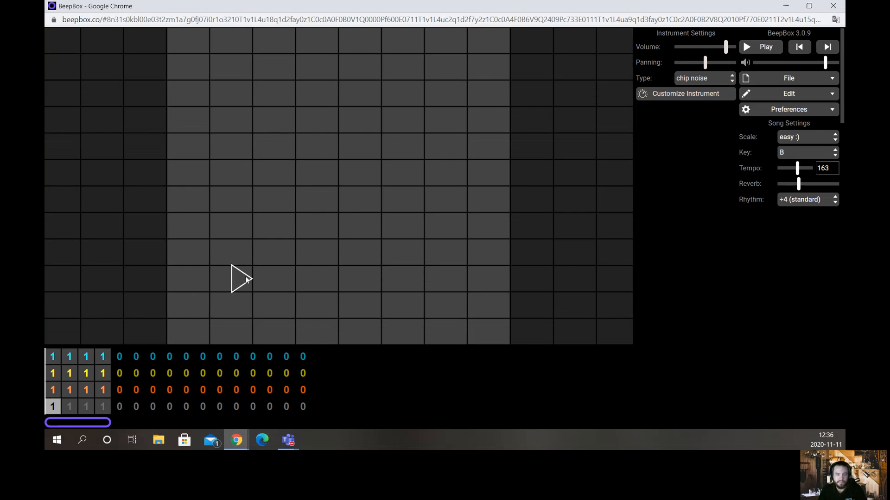
click(221, 272)
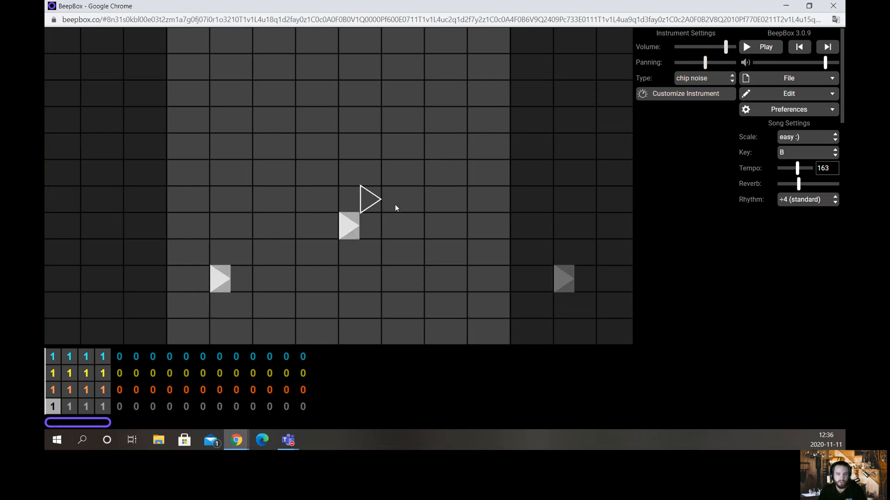
click(684, 79)
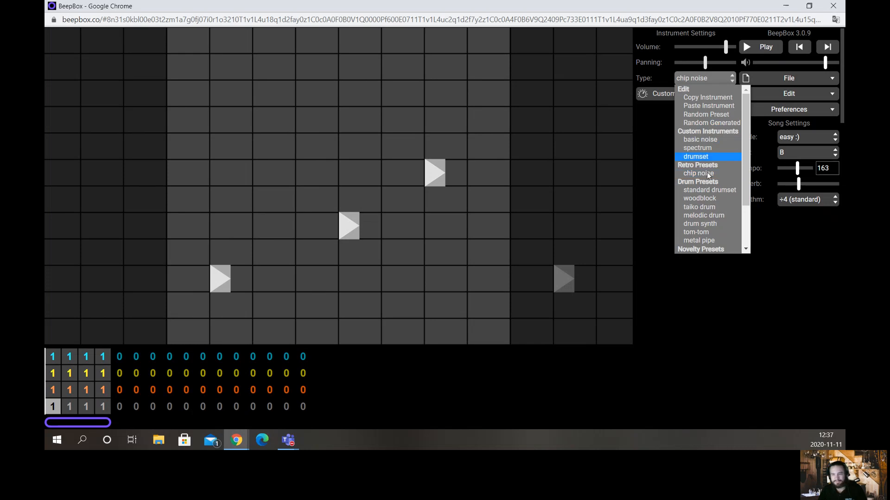
click(720, 145)
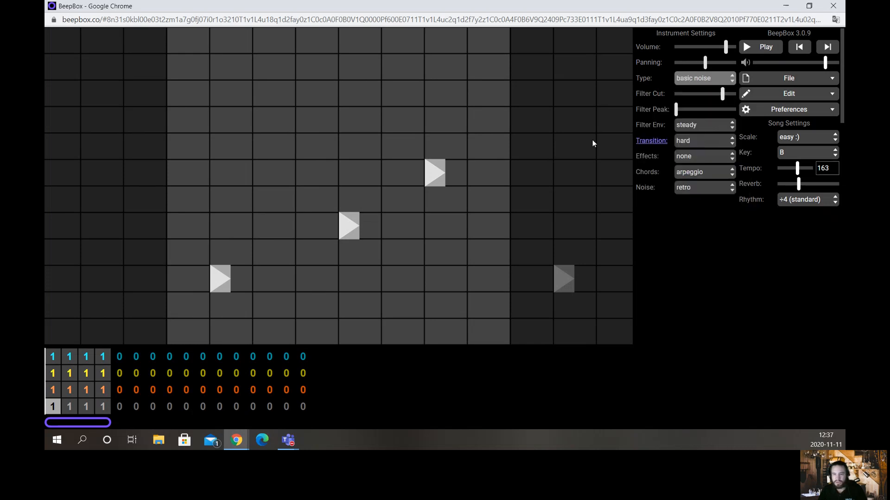
click(234, 125)
click(291, 193)
click(370, 278)
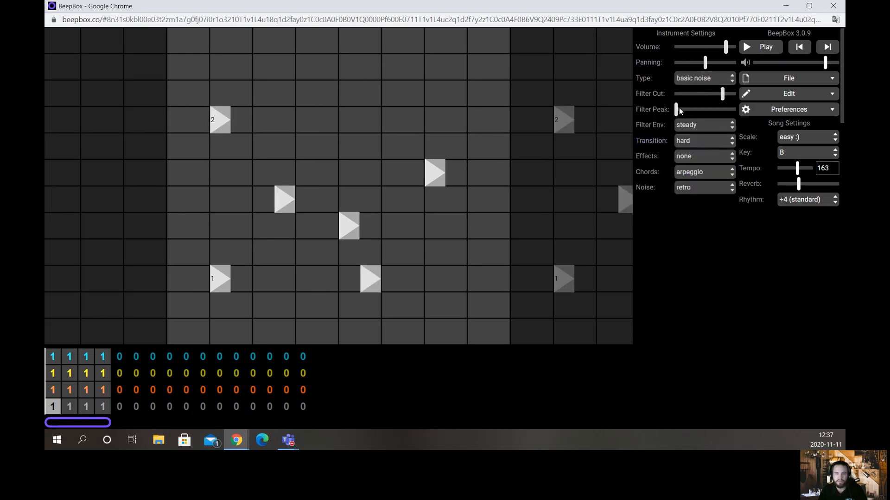
Step: Change the noise channel's instrument to spectrum and add hits at beats 2, 4, 5, 6.5 and 7
click(693, 87)
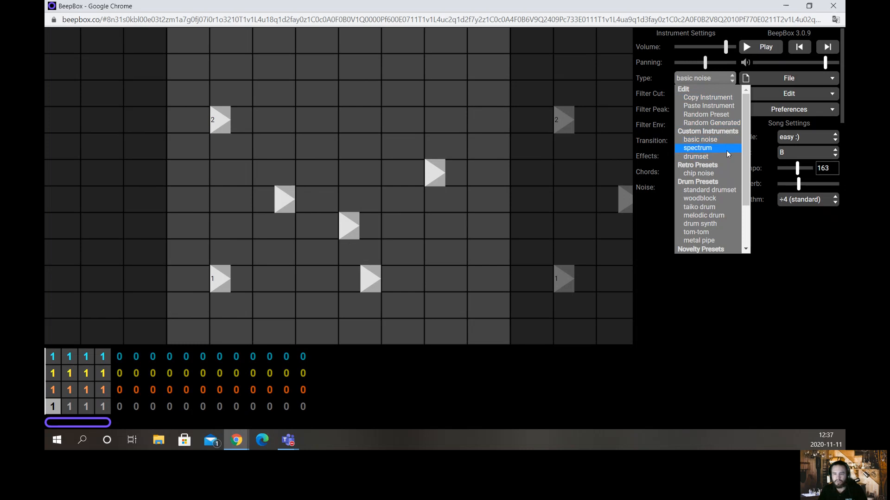
click(726, 149)
click(427, 94)
click(342, 146)
click(219, 252)
click(303, 305)
click(422, 301)
Step: Change the noise channel's instrument to the woodblock preset and add hits at beats 4, 6, 6.5 and 7.5
click(687, 80)
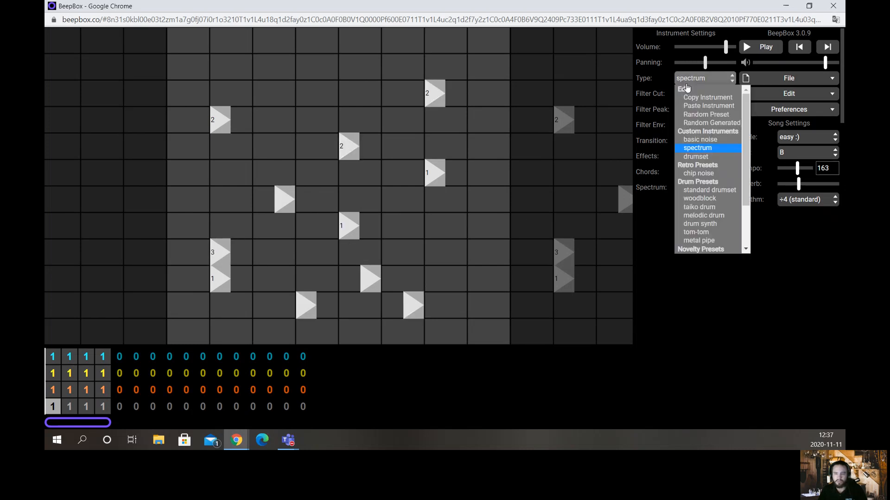
click(699, 199)
click(306, 95)
click(392, 118)
click(412, 225)
click(453, 275)
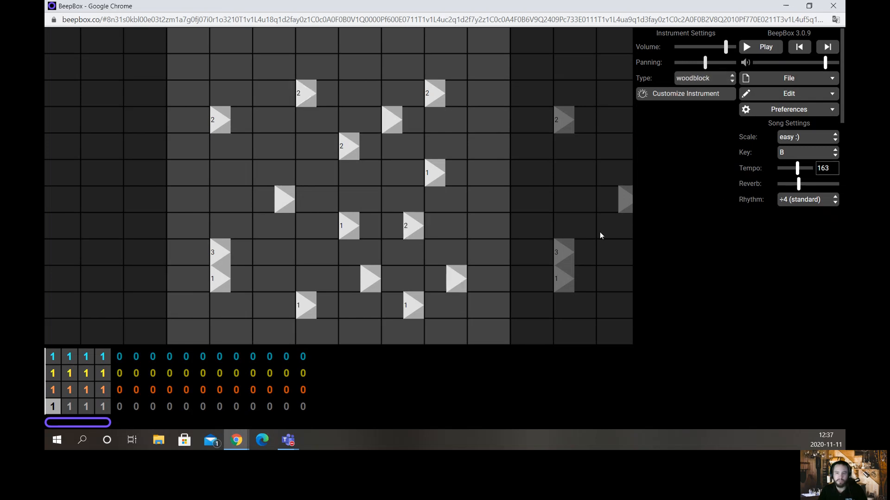
Step: Lower the song's reverb to zero, delete the woodblock hit at beat 5 and add one at beat 3
drag(797, 190, 722, 195)
click(349, 225)
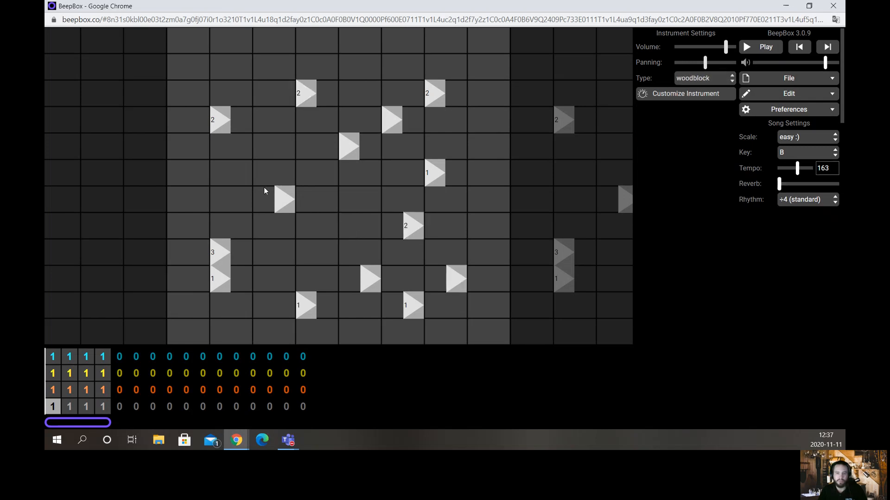
click(258, 196)
Step: View the first-bar patterns of the tenor sax, tiny robot and flute channels, and return to the noise channel
click(52, 376)
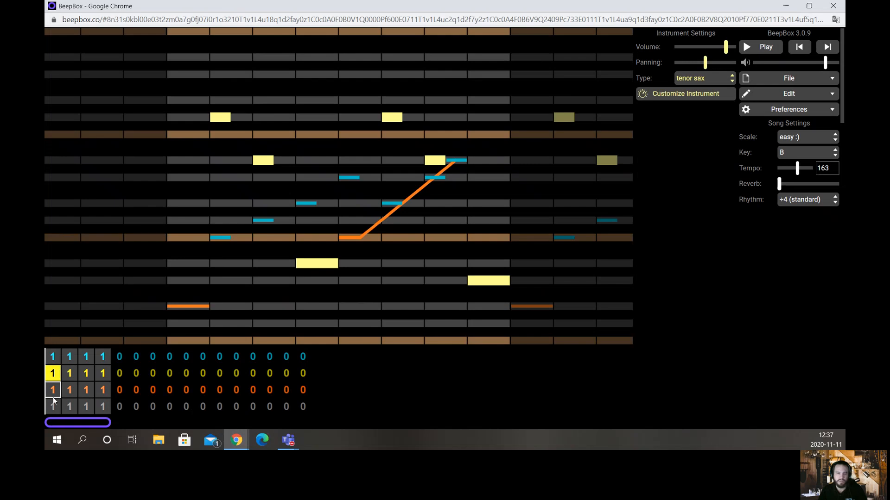
click(52, 394)
click(52, 357)
click(48, 393)
click(50, 405)
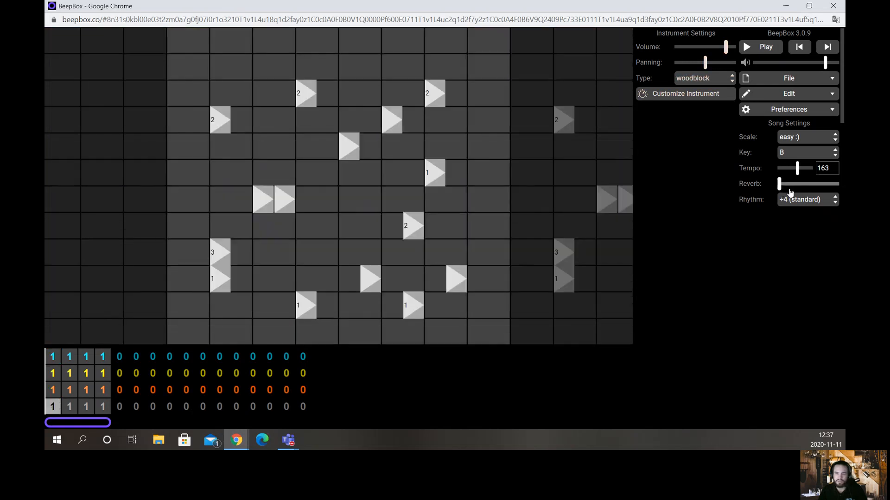
Step: Delete all the existing woodblock hits from the noise channel's pattern 1
click(221, 120)
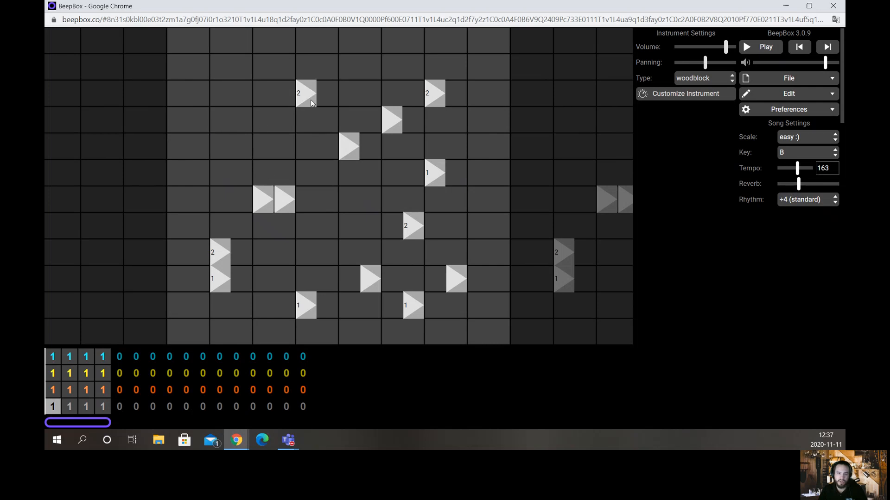
click(311, 103)
click(436, 172)
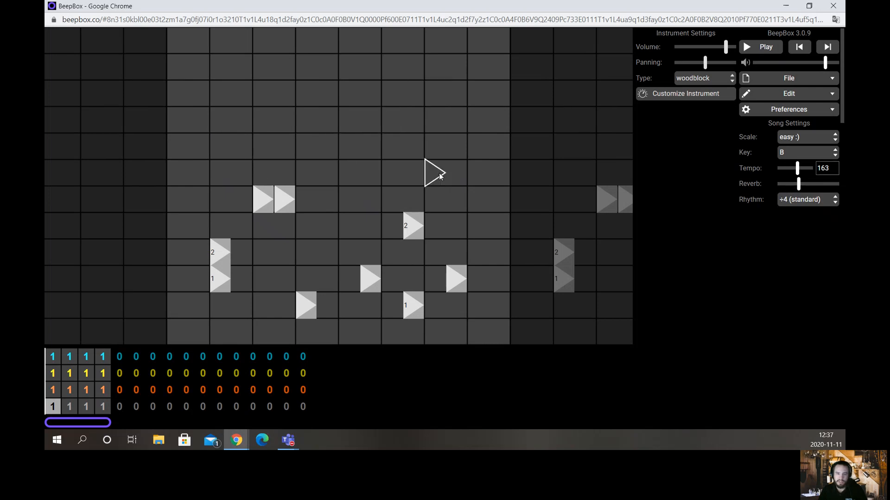
click(455, 278)
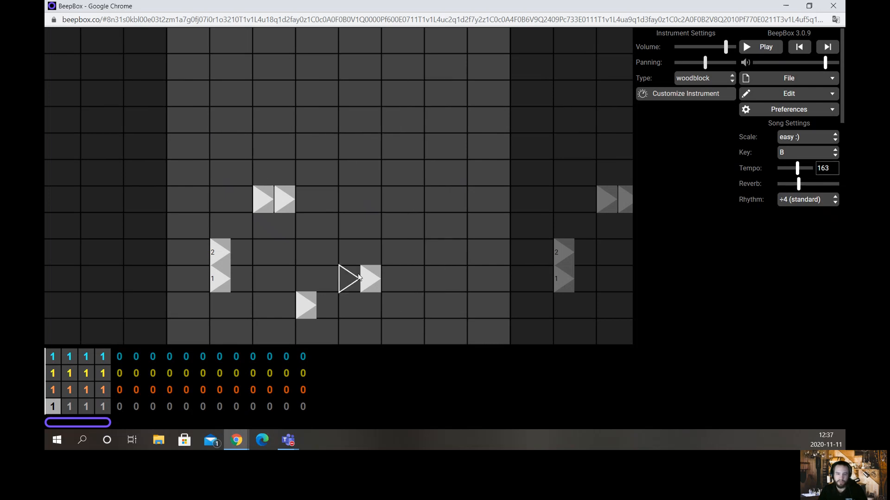
click(283, 204)
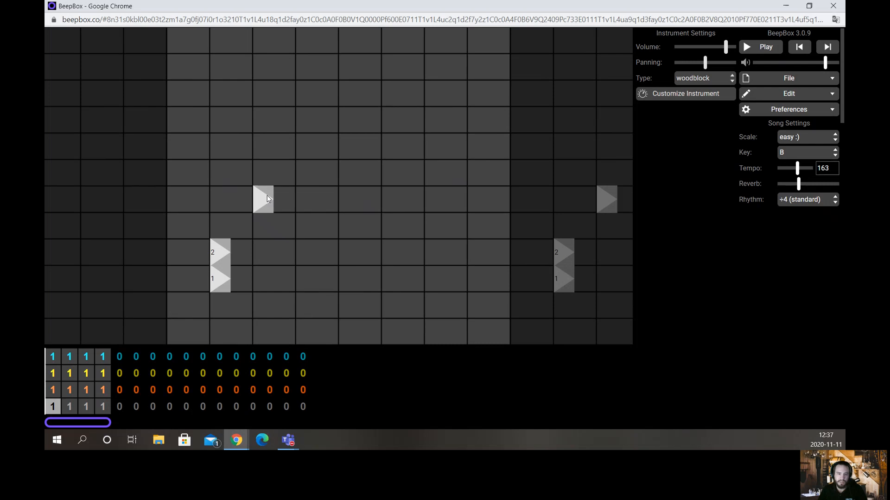
click(267, 196)
click(228, 254)
click(218, 273)
Step: Place woodblock hits at beats 1, 3, 5 and 7 in the emptied noise pattern and start playback
click(174, 280)
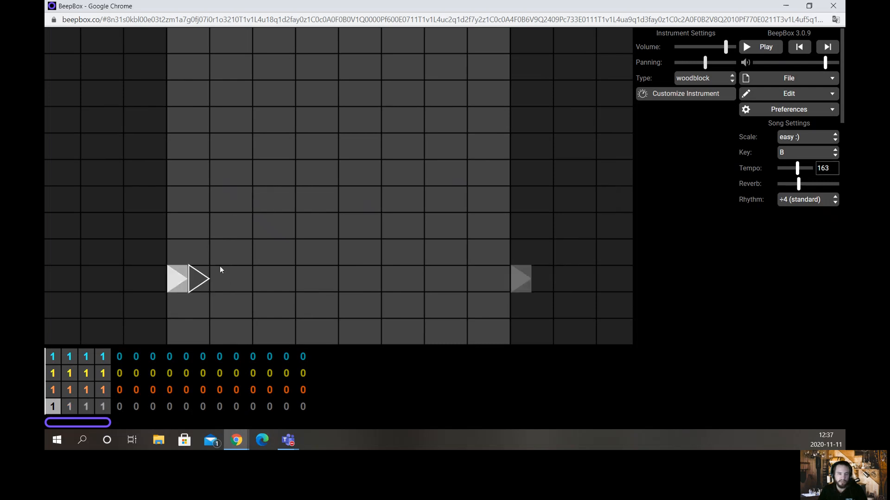
click(260, 251)
click(350, 281)
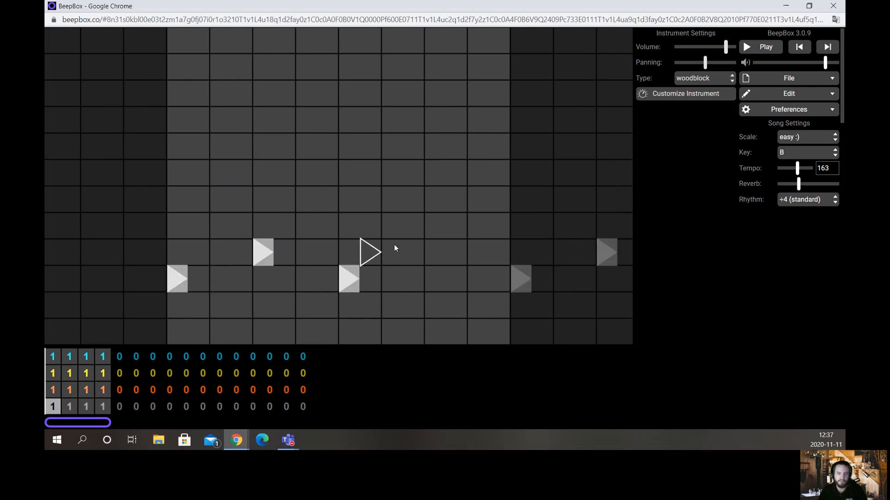
click(441, 224)
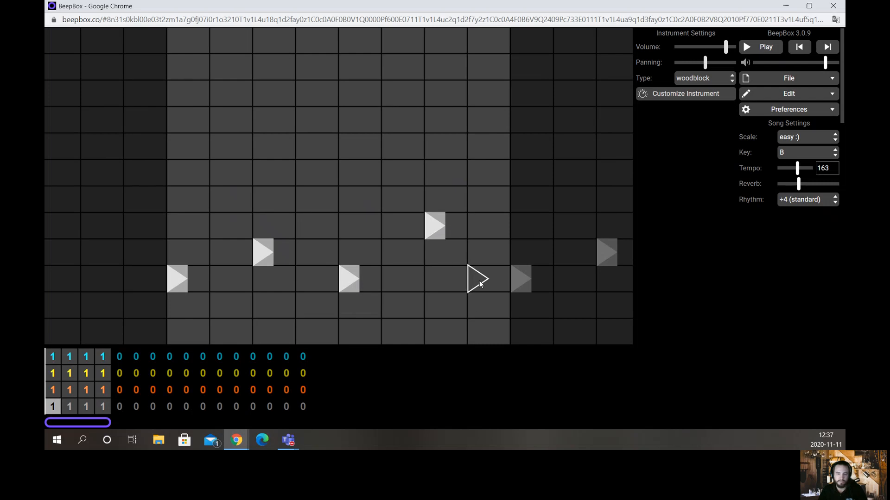
click(754, 47)
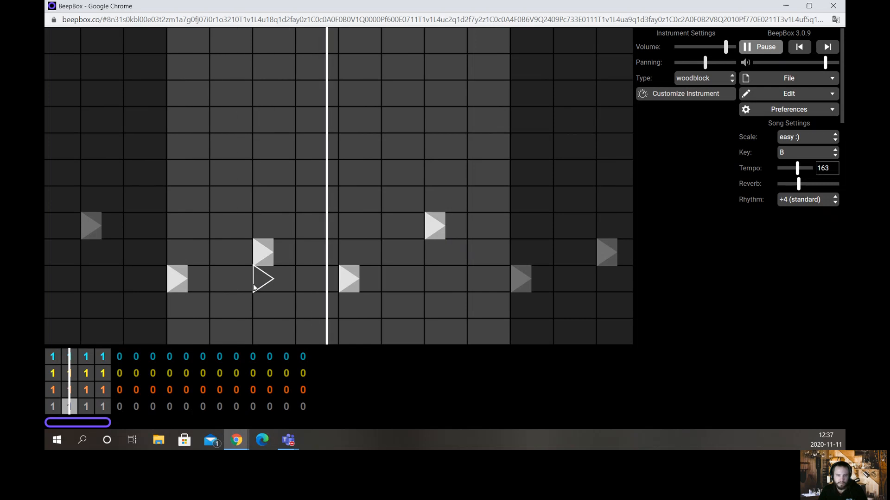
Step: Add woodblock hits at beats 2, 2.5, 6 and 6.5, raise the beat 5 hit one row, and stop playback
click(218, 280)
click(241, 305)
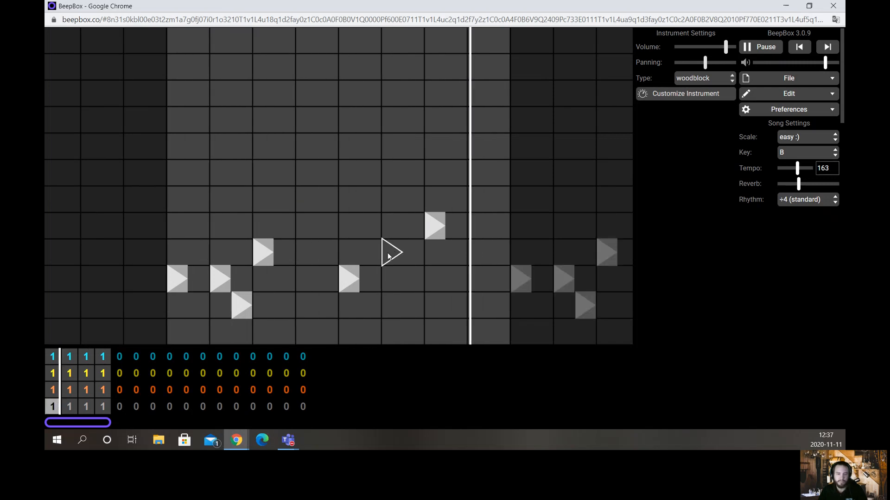
click(349, 279)
click(348, 304)
click(395, 279)
click(413, 258)
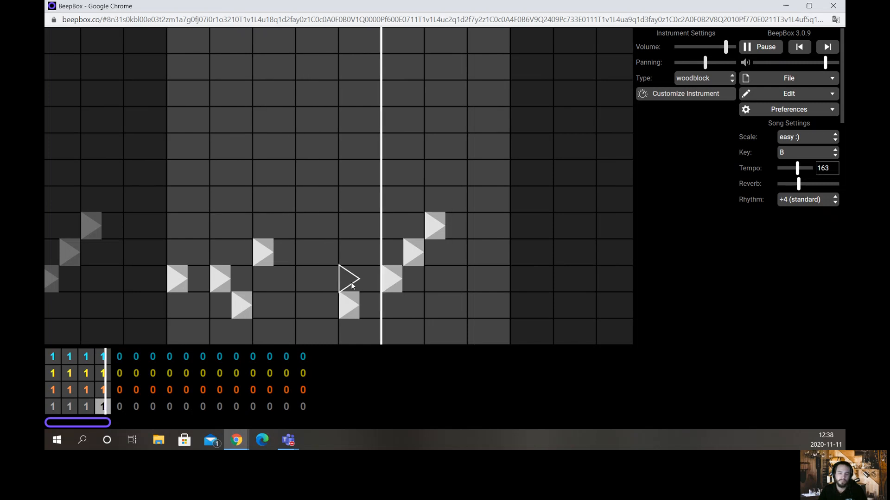
click(348, 304)
click(346, 251)
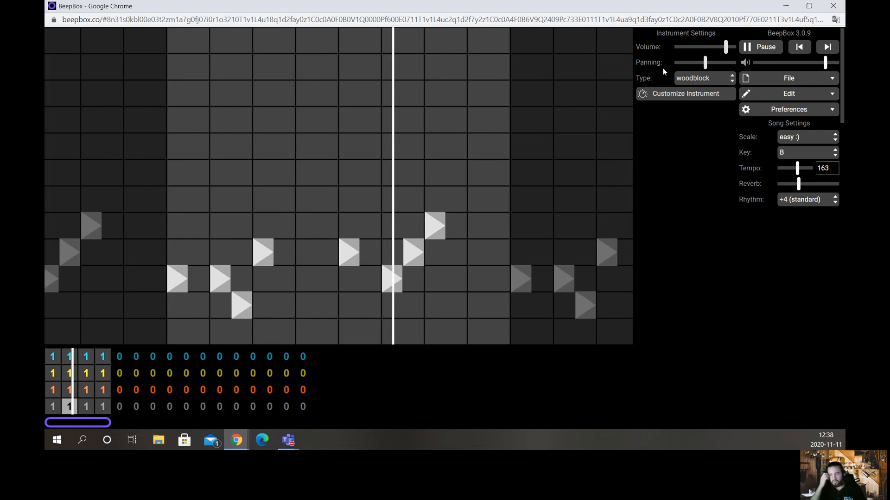
key(space)
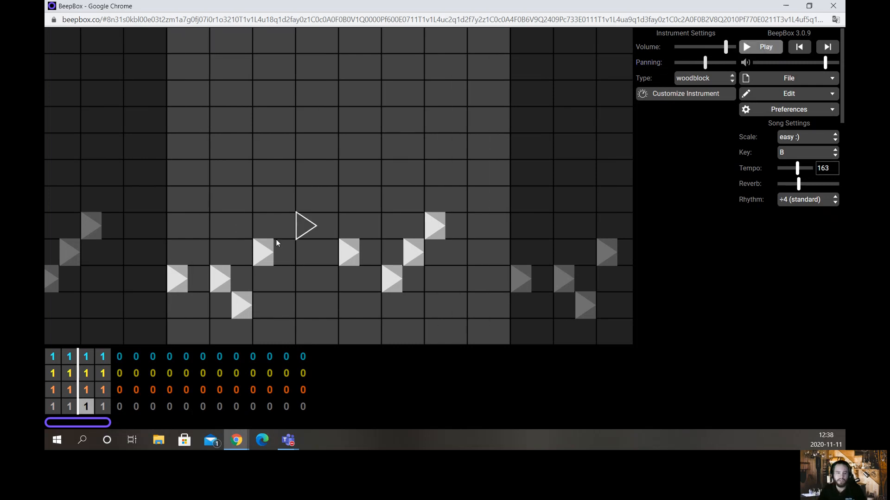
Step: Set the noise channel to pattern 0 in bars 1 and 2 and play the song to hear the delayed entry
click(68, 373)
click(70, 392)
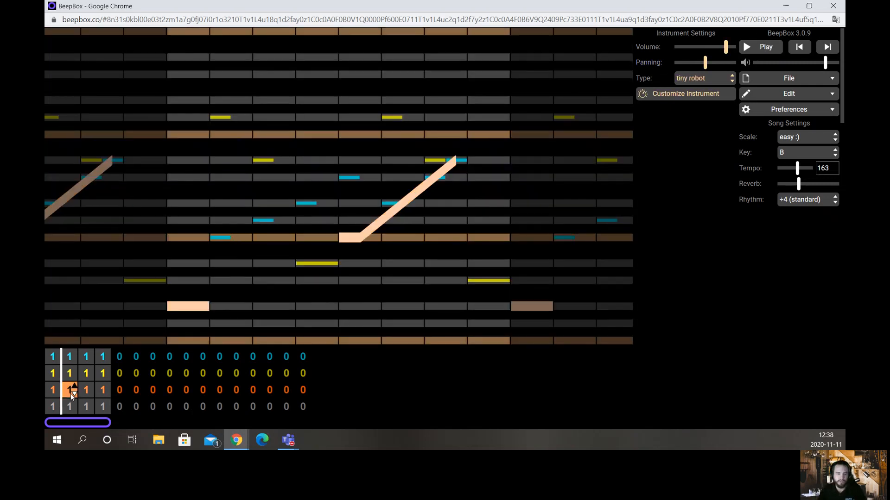
click(73, 403)
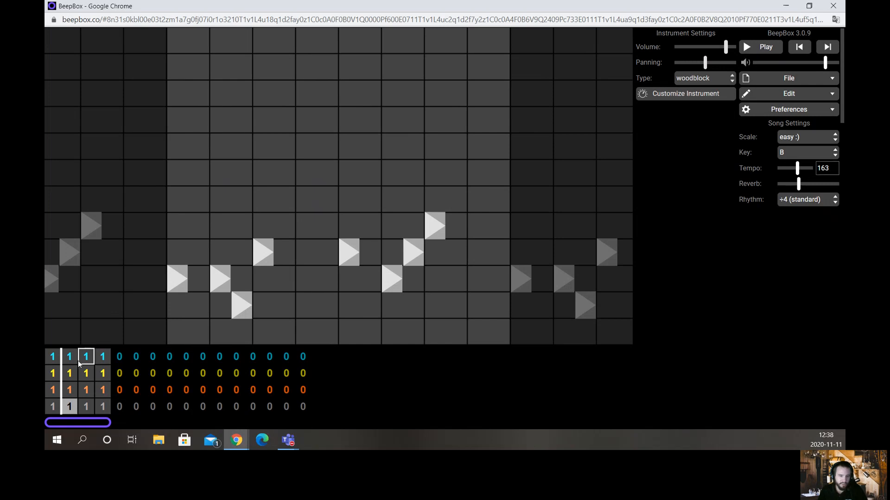
click(52, 406)
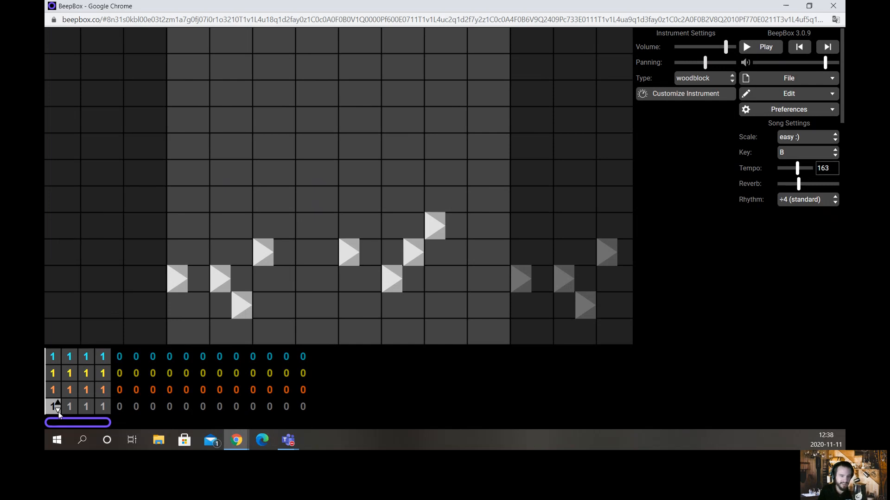
click(57, 411)
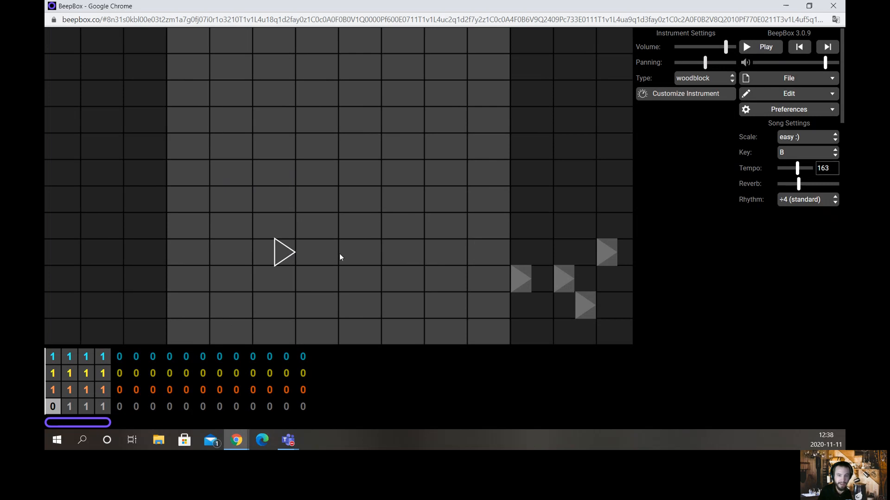
click(71, 410)
click(72, 411)
click(54, 408)
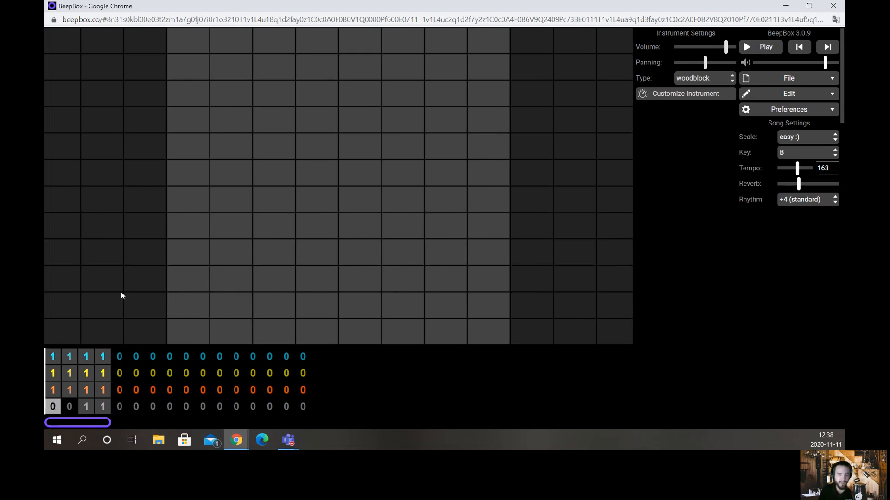
click(757, 48)
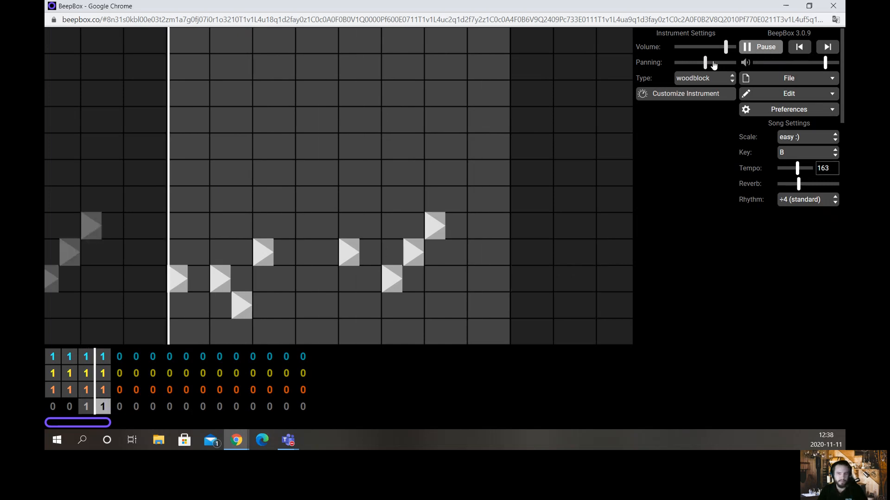
click(759, 48)
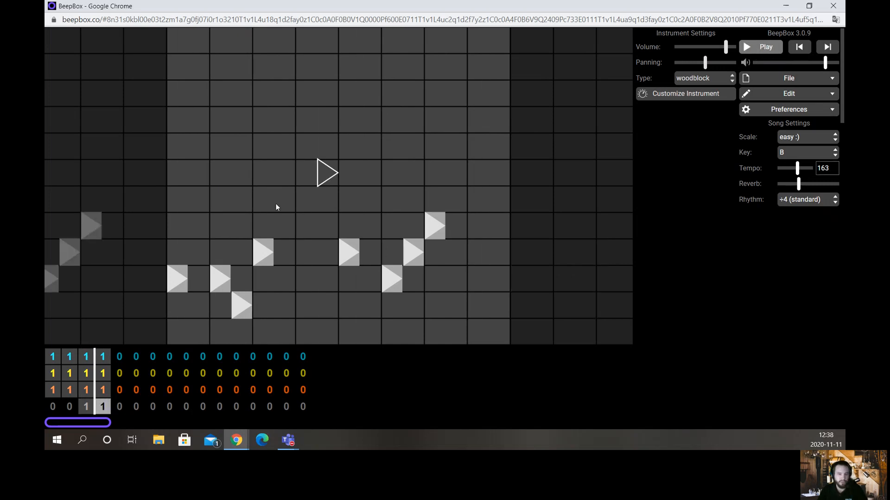
Step: Set the tiny robot channel's bar 1 to pattern 0 and play the song from the start
click(55, 392)
key(0)
click(53, 408)
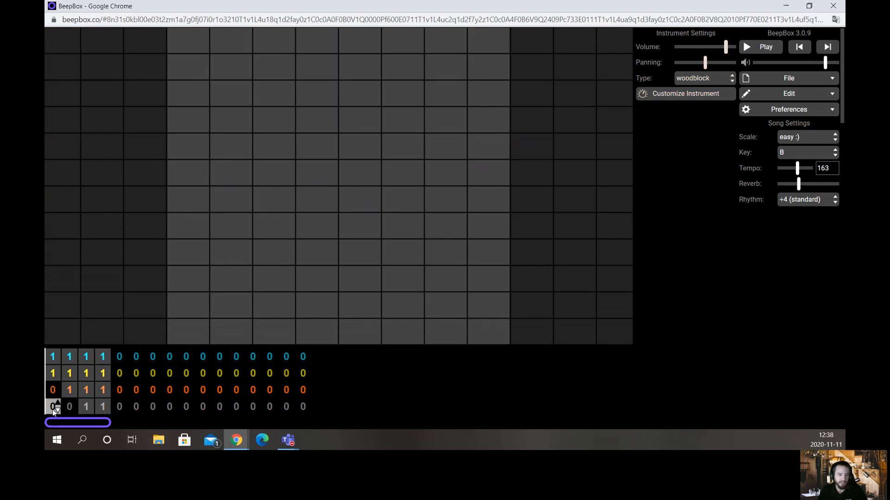
click(87, 392)
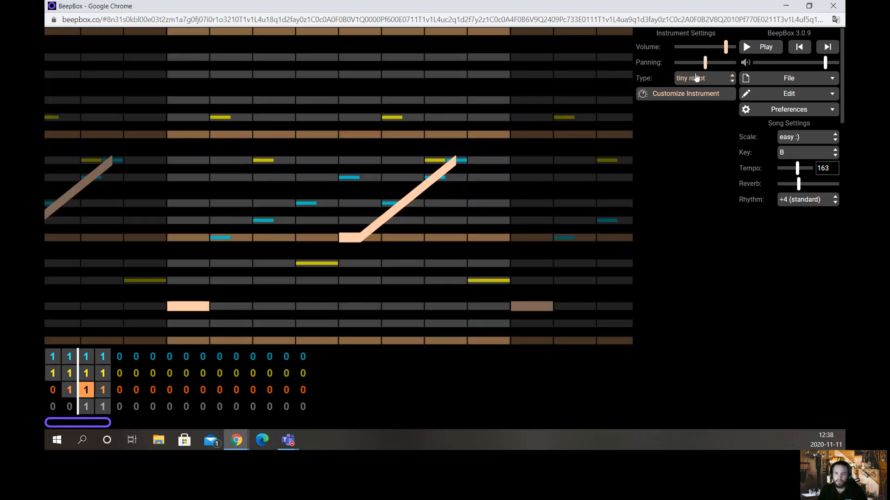
click(47, 407)
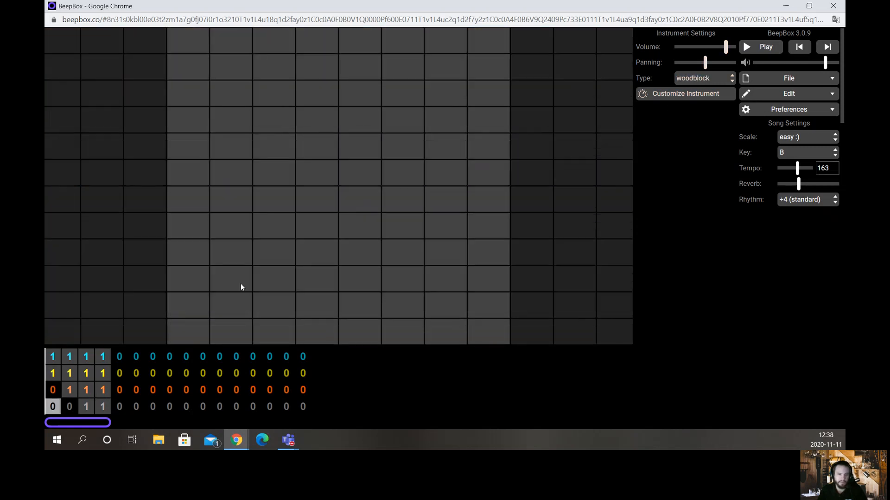
click(760, 47)
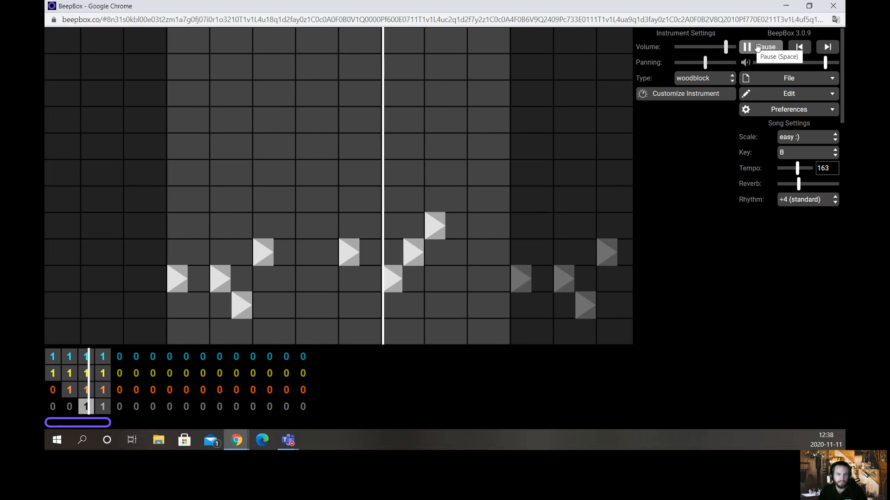
click(756, 46)
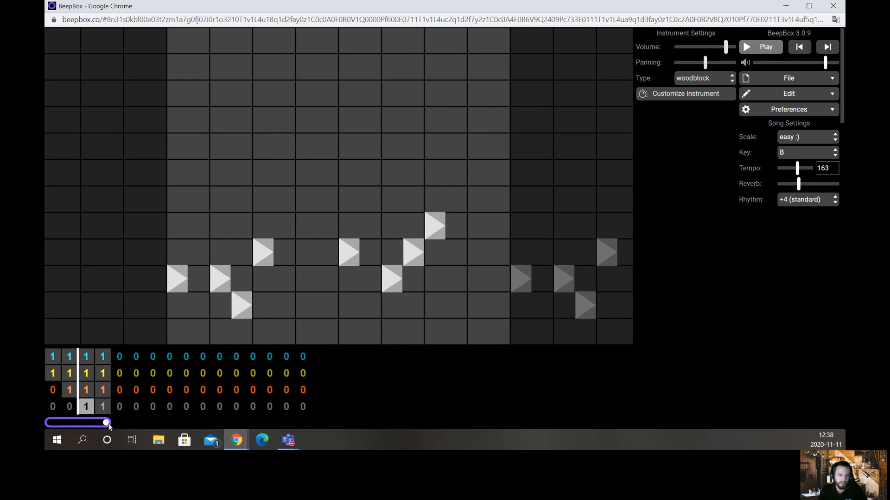
Step: Extend the loop to eight bars and assign pattern 2 to the flute channel in bars 5 and 6
drag(110, 424, 140, 422)
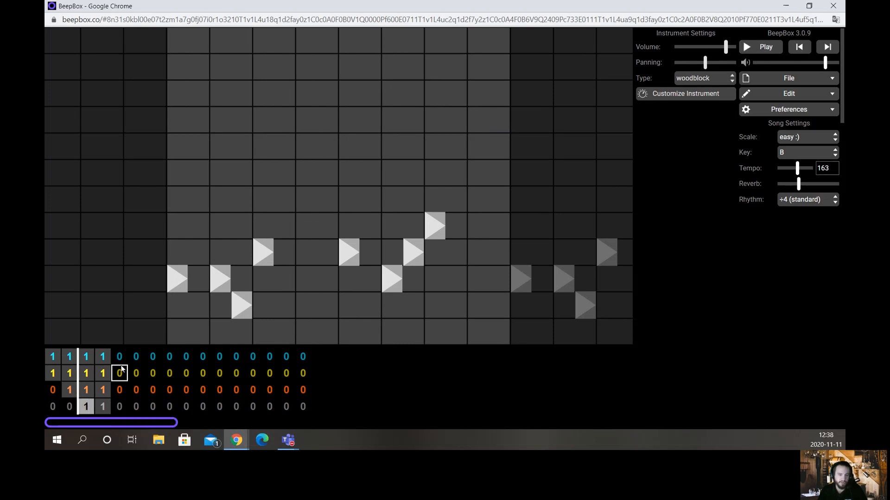
click(115, 361)
key(1)
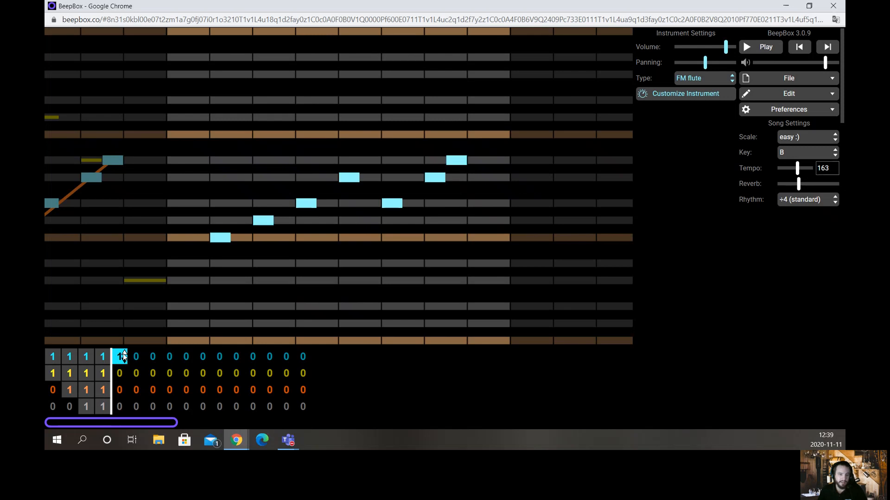
click(123, 354)
click(139, 358)
click(140, 355)
click(140, 354)
click(123, 360)
Step: Assign pattern 2 to the tenor sax channel in bars 5 and 6
click(122, 376)
click(125, 371)
click(125, 370)
click(136, 372)
click(140, 370)
click(141, 371)
Step: Assign pattern 2 to the tiny robot channel in bars 5 and 6
click(119, 390)
click(135, 390)
click(123, 390)
click(123, 390)
click(123, 390)
click(136, 391)
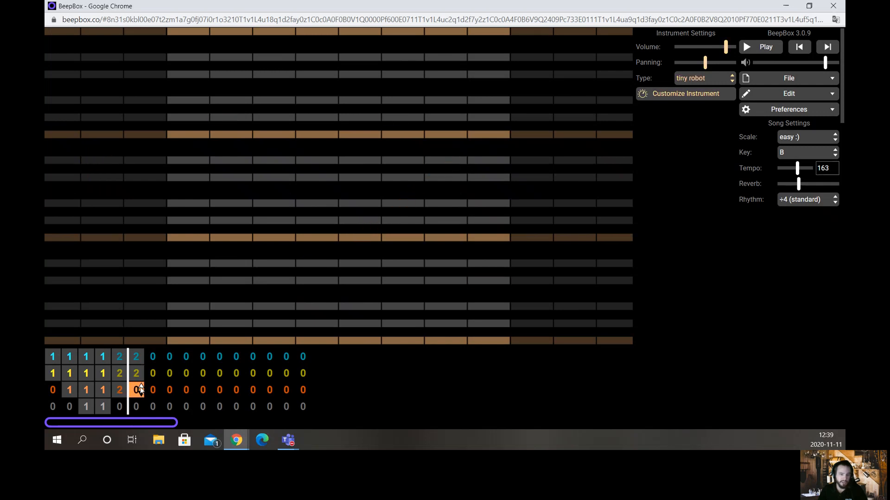
Step: Assign pattern 1 to the noise channel in bars 5 and 6
click(119, 409)
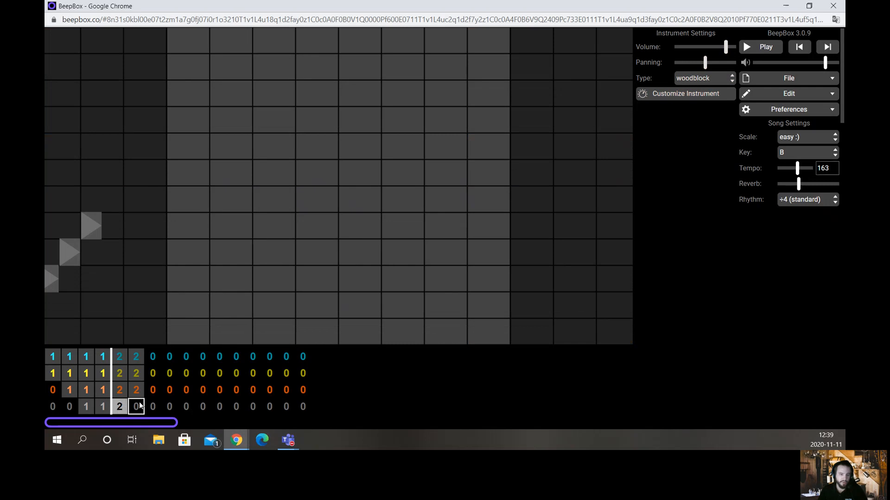
key(2)
click(139, 406)
key(1)
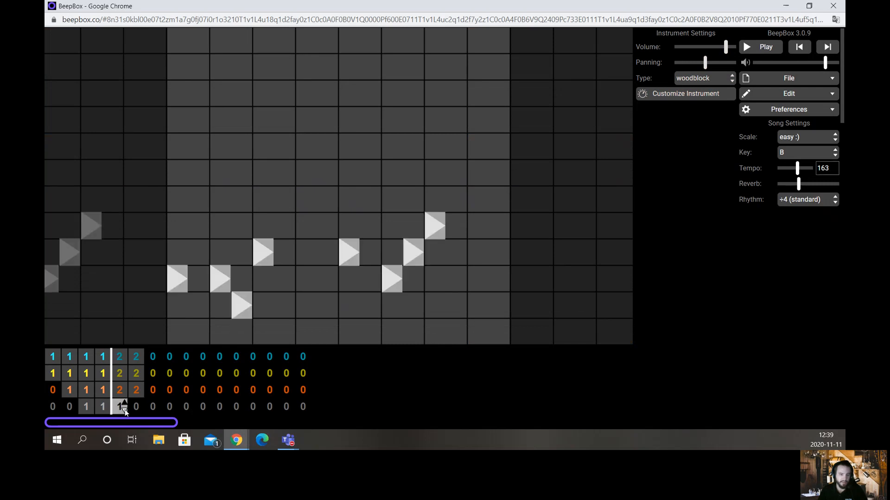
click(141, 409)
key(1)
click(117, 409)
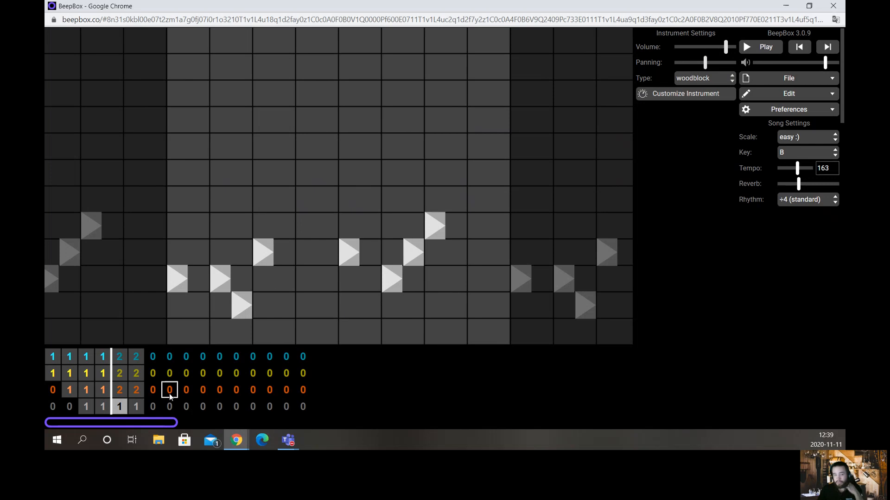
Step: Fill the tiny robot's pattern 2 in bar 5 with one-beat notes on beats 2 to 8, descending through beat 6 and rising on beats 7 and 8
click(122, 391)
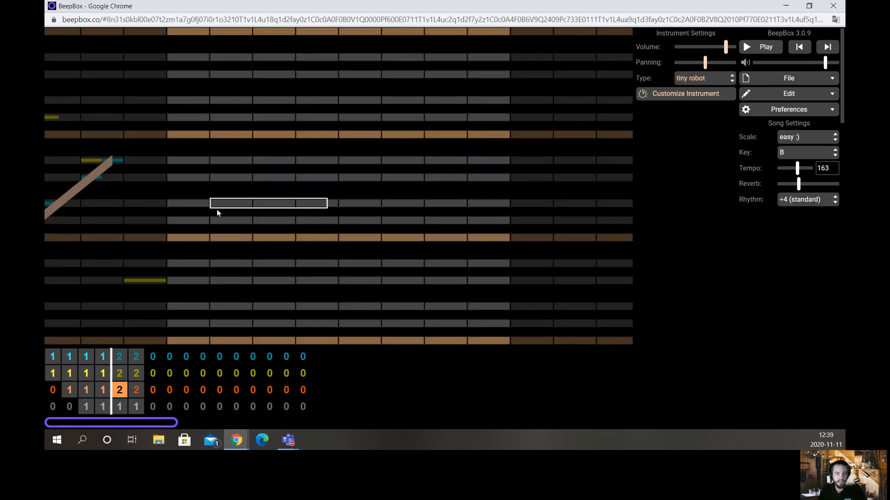
drag(231, 205, 242, 205)
click(284, 241)
click(332, 283)
click(313, 282)
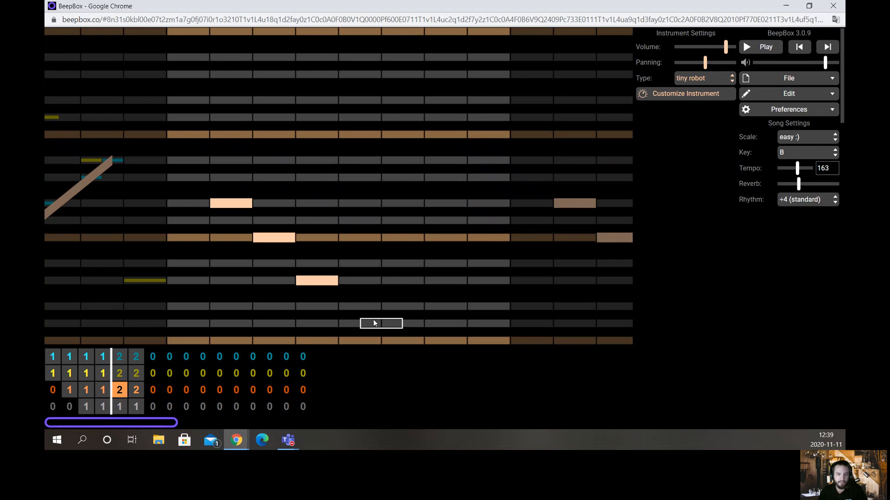
click(401, 337)
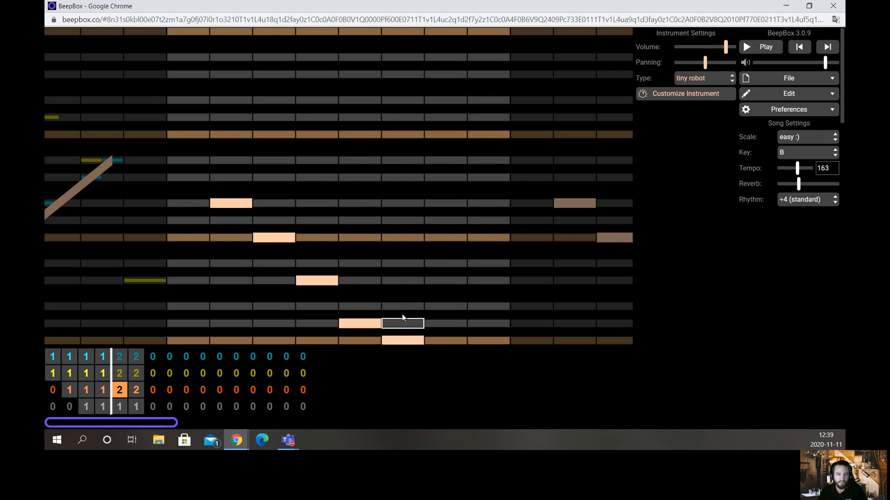
click(446, 283)
click(481, 226)
Step: Add seven half-beat notes to the tenor sax's pattern 2 in bar 5, rising on beats 2 to 4 and from low to high on beats 5 to 8
click(118, 373)
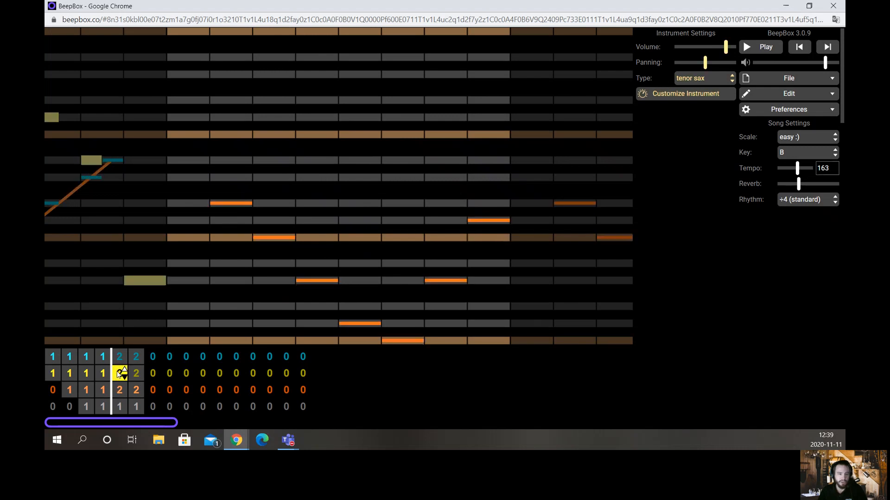
click(225, 135)
click(285, 118)
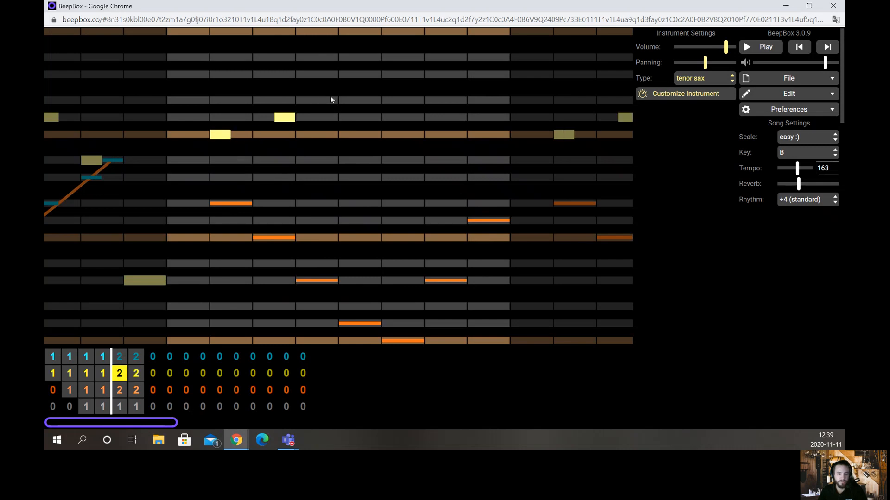
click(344, 305)
click(385, 267)
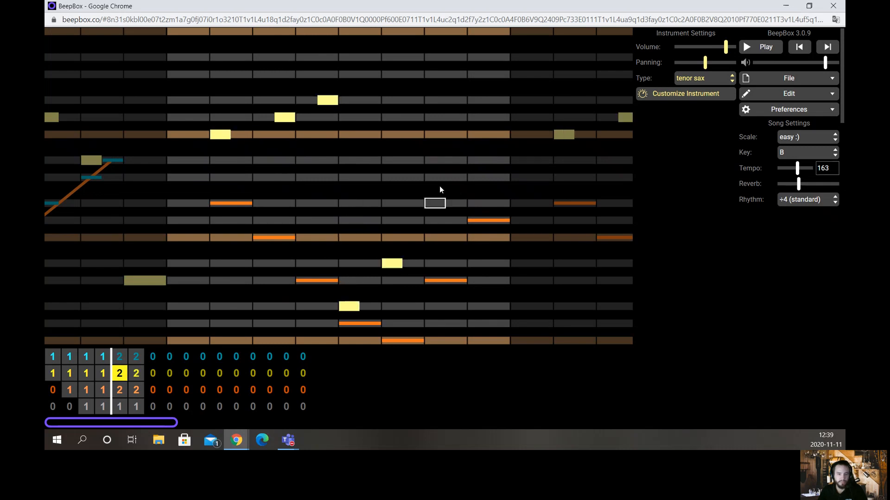
click(477, 135)
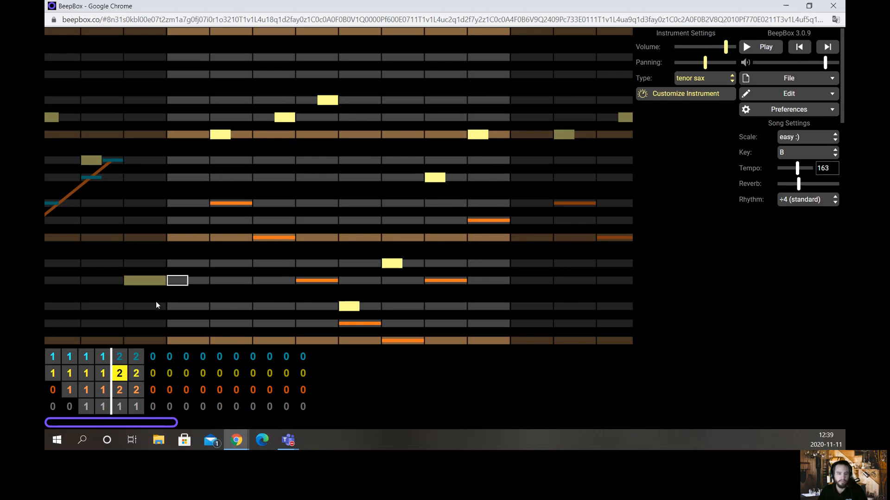
Step: Fill the flute's pattern 2 in bar 5 with seven one-beat notes that match the tiny robot melody on beats 2 to 8
click(120, 356)
drag(217, 208, 241, 211)
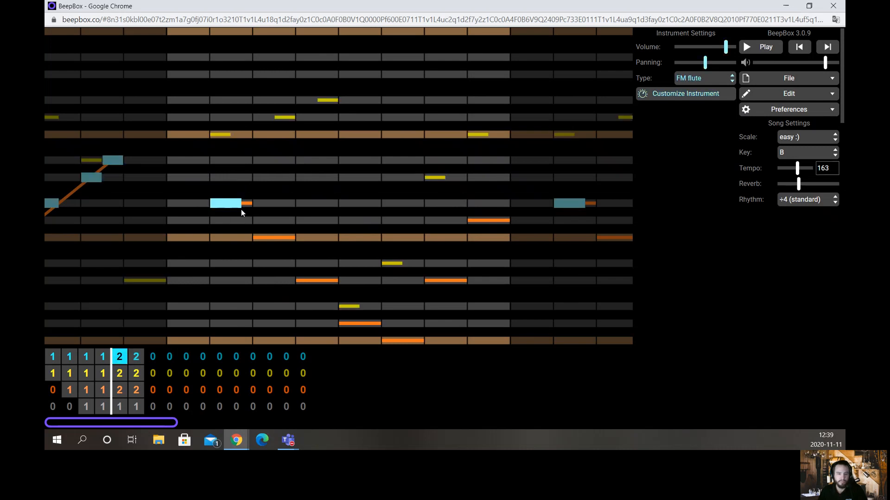
click(268, 246)
click(315, 284)
click(357, 325)
click(401, 338)
click(443, 281)
click(487, 219)
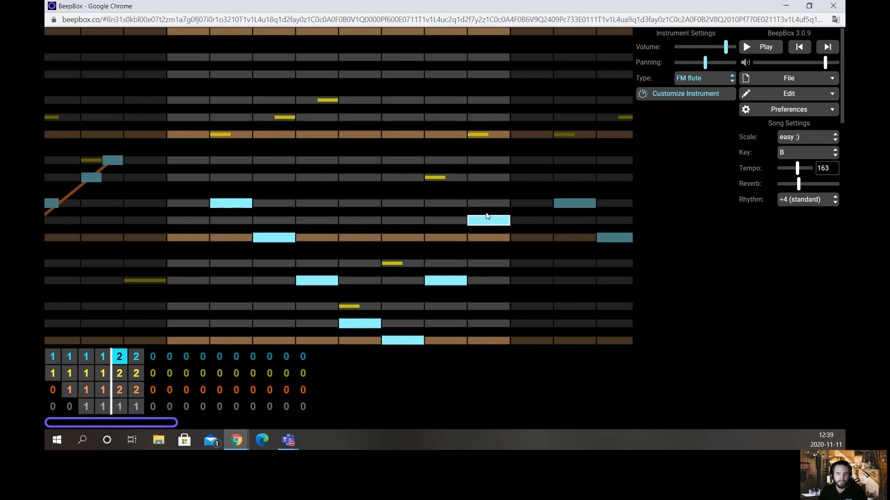
Step: Briefly preview the song and delete all the notes from the tenor sax's pattern 2 in bar 5
click(771, 50)
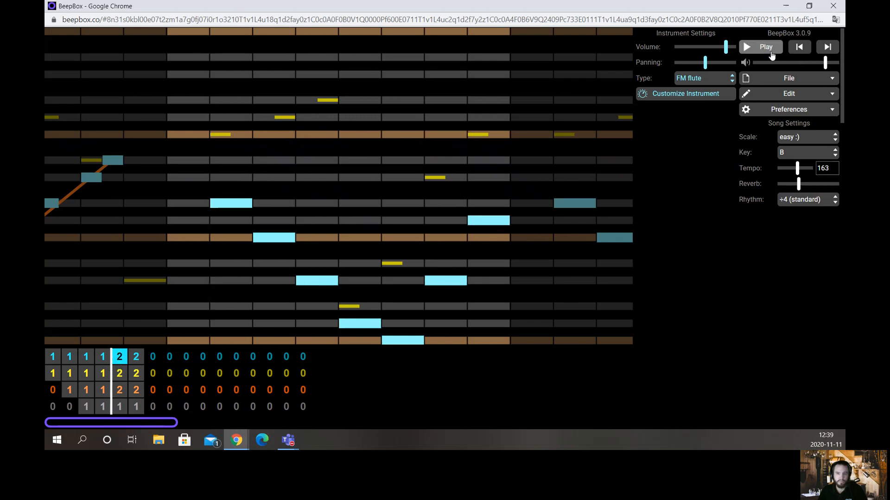
click(121, 373)
key(space)
click(228, 134)
click(284, 117)
click(393, 263)
click(351, 307)
click(434, 177)
click(478, 134)
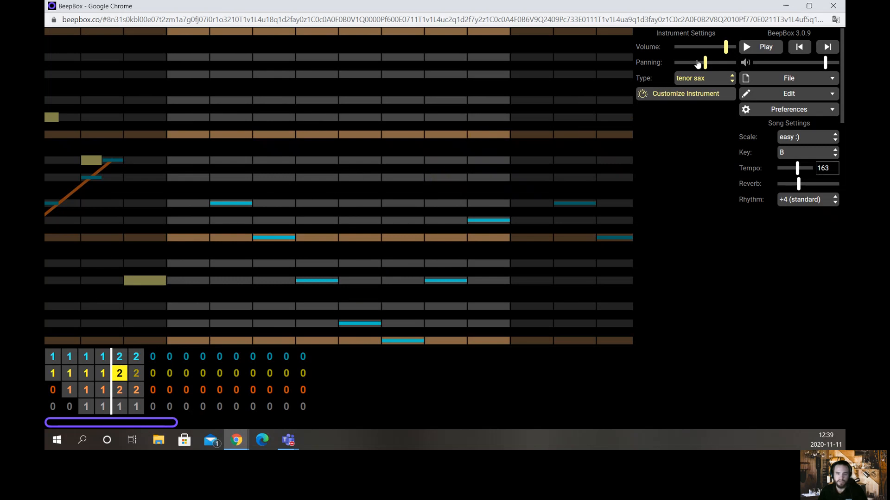
Step: Play the song, shorten the loop to bars 1 to 6 during playback, and pause
click(759, 45)
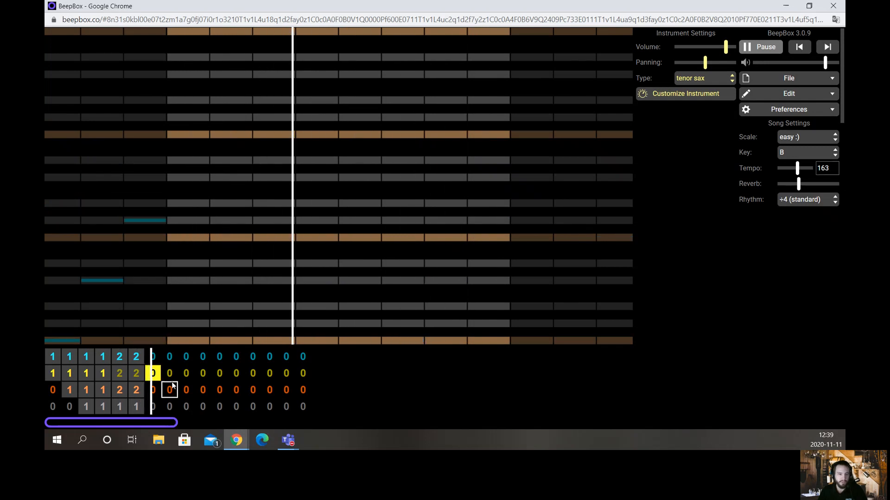
drag(174, 428, 140, 429)
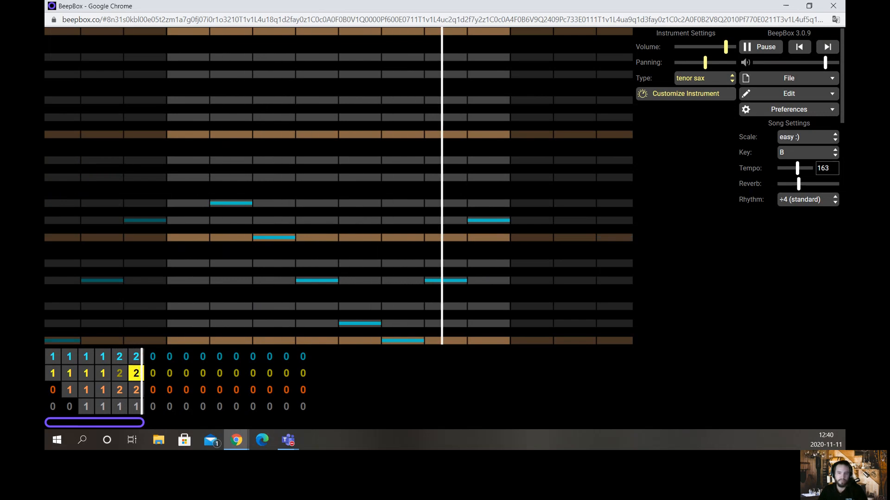
click(761, 49)
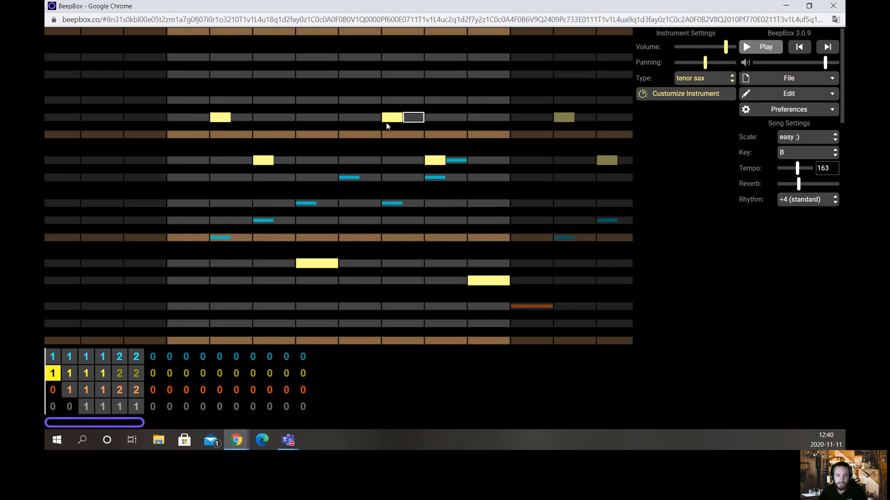
Step: Turn the tenor sax's second note in pattern 1 into a two-note chord that holds briefly and bends upward through beat 4
click(702, 80)
click(279, 78)
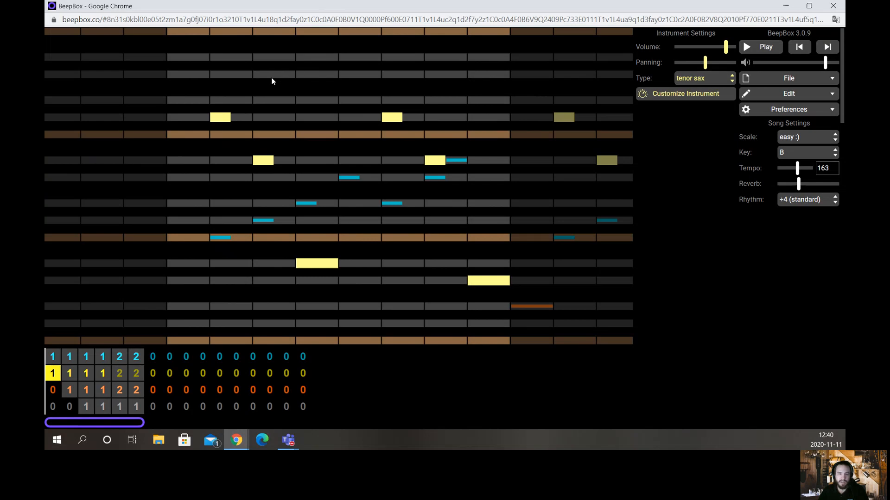
click(276, 77)
drag(275, 133, 305, 137)
drag(311, 77, 284, 125)
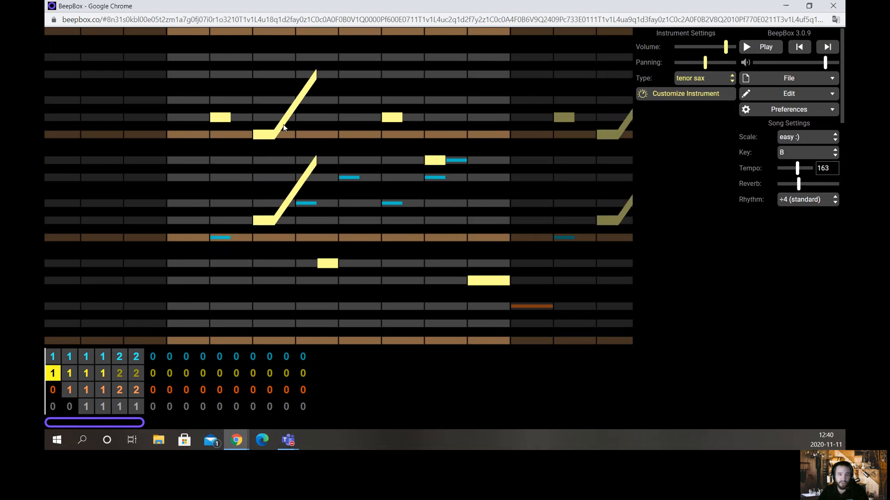
Step: Set the song's key to E and its tempo to 259
click(123, 372)
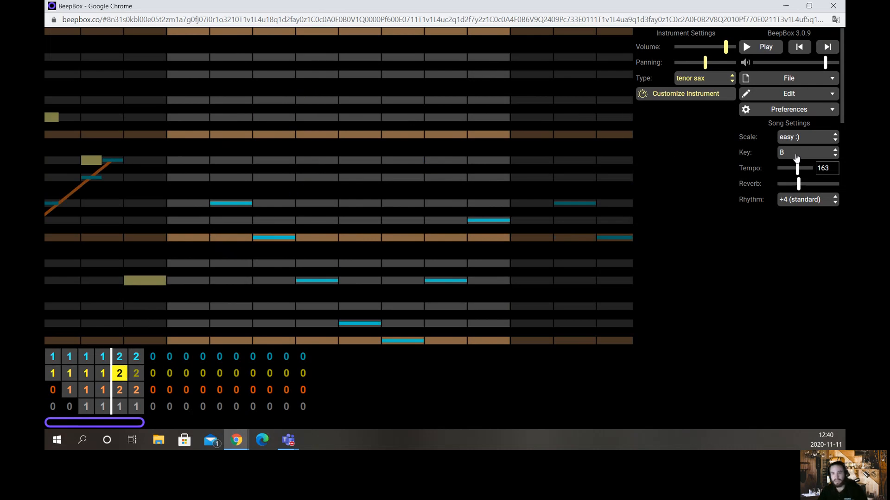
click(795, 158)
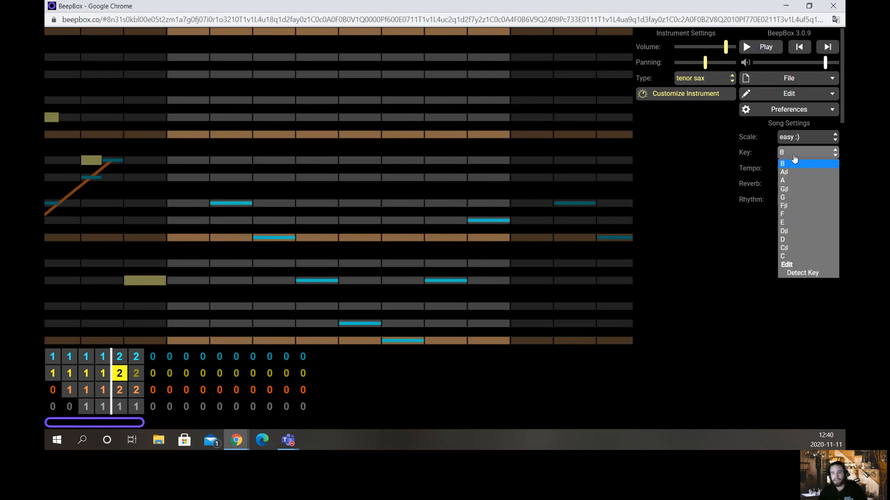
click(806, 224)
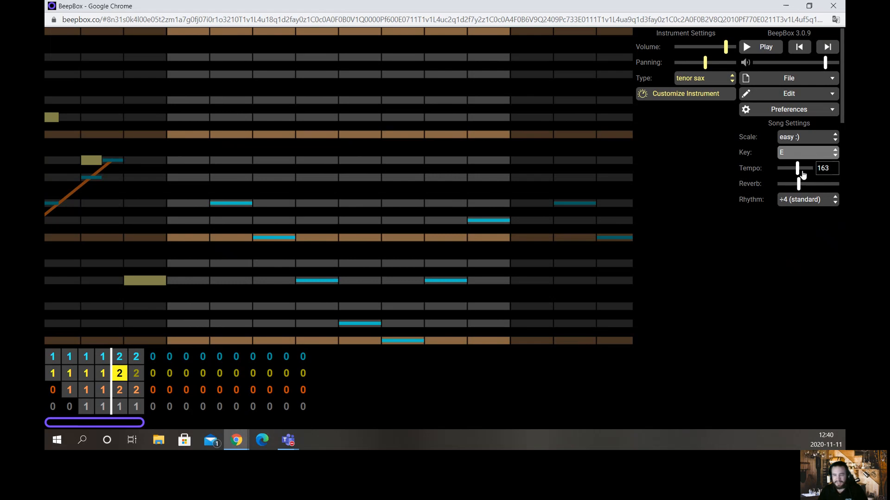
click(797, 170)
drag(784, 172, 812, 169)
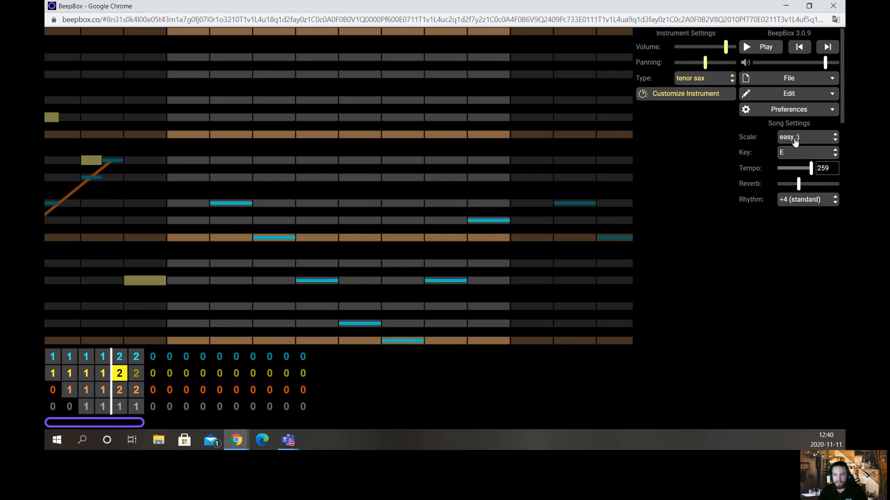
Step: Play the song, lower the tempo to 151 during playback, and pause
click(766, 45)
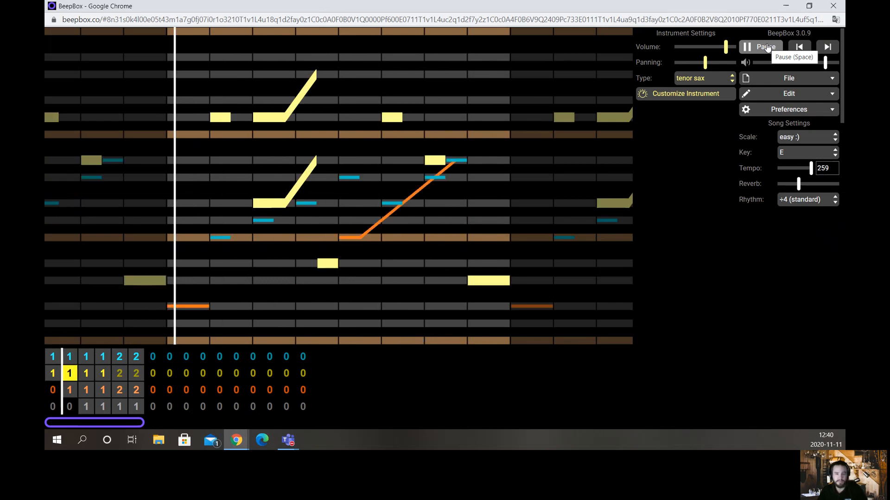
click(798, 169)
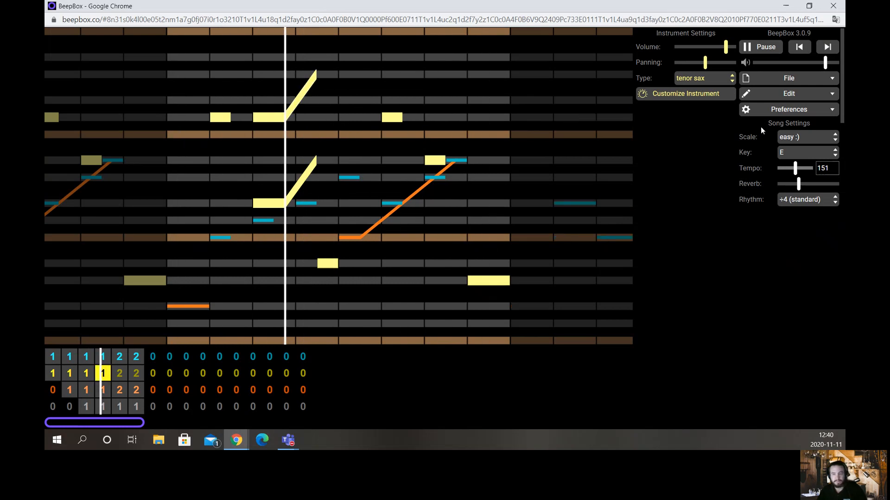
click(767, 47)
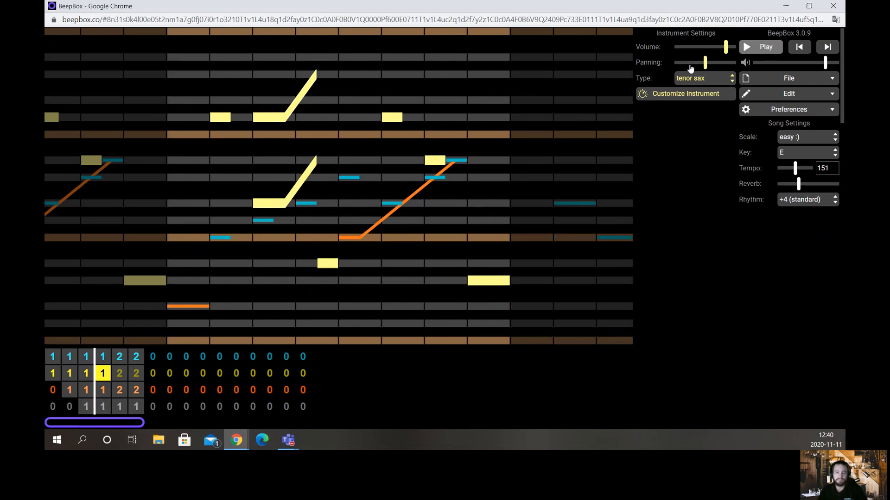